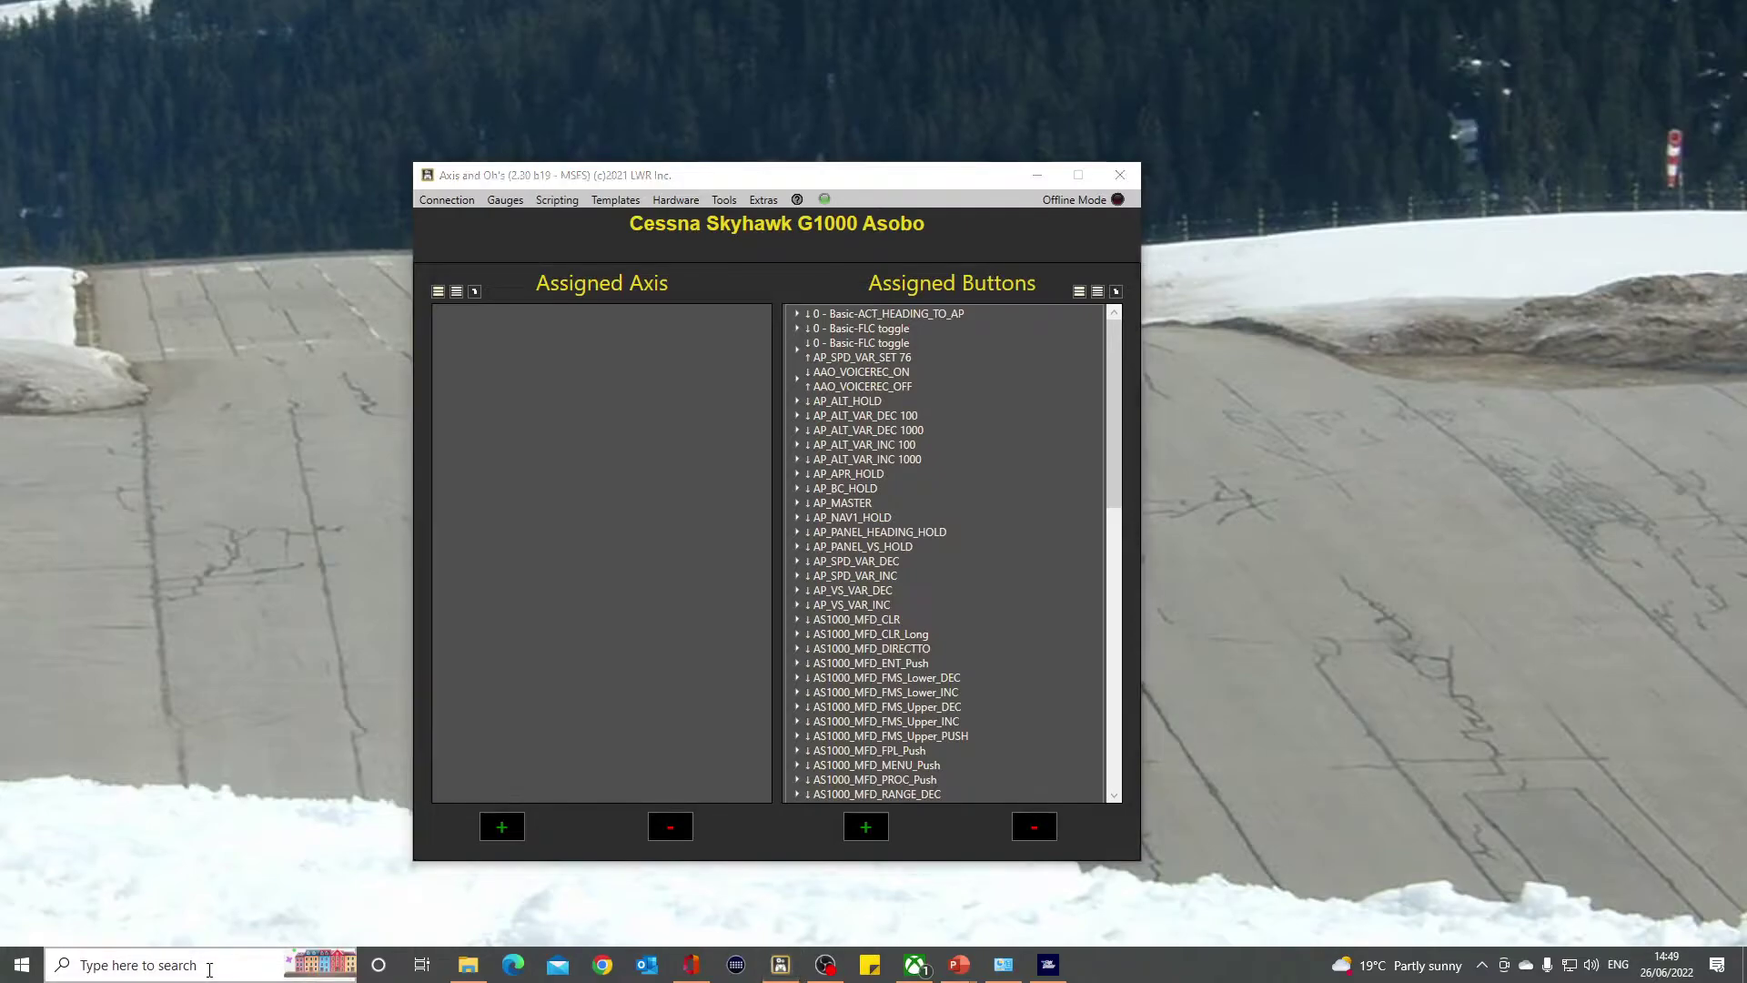
# Open the Windows Control Panel, search it for "speech", and open the Speech Recognition settings
pyautogui.click(209, 966)
pyautogui.click(108, 837)
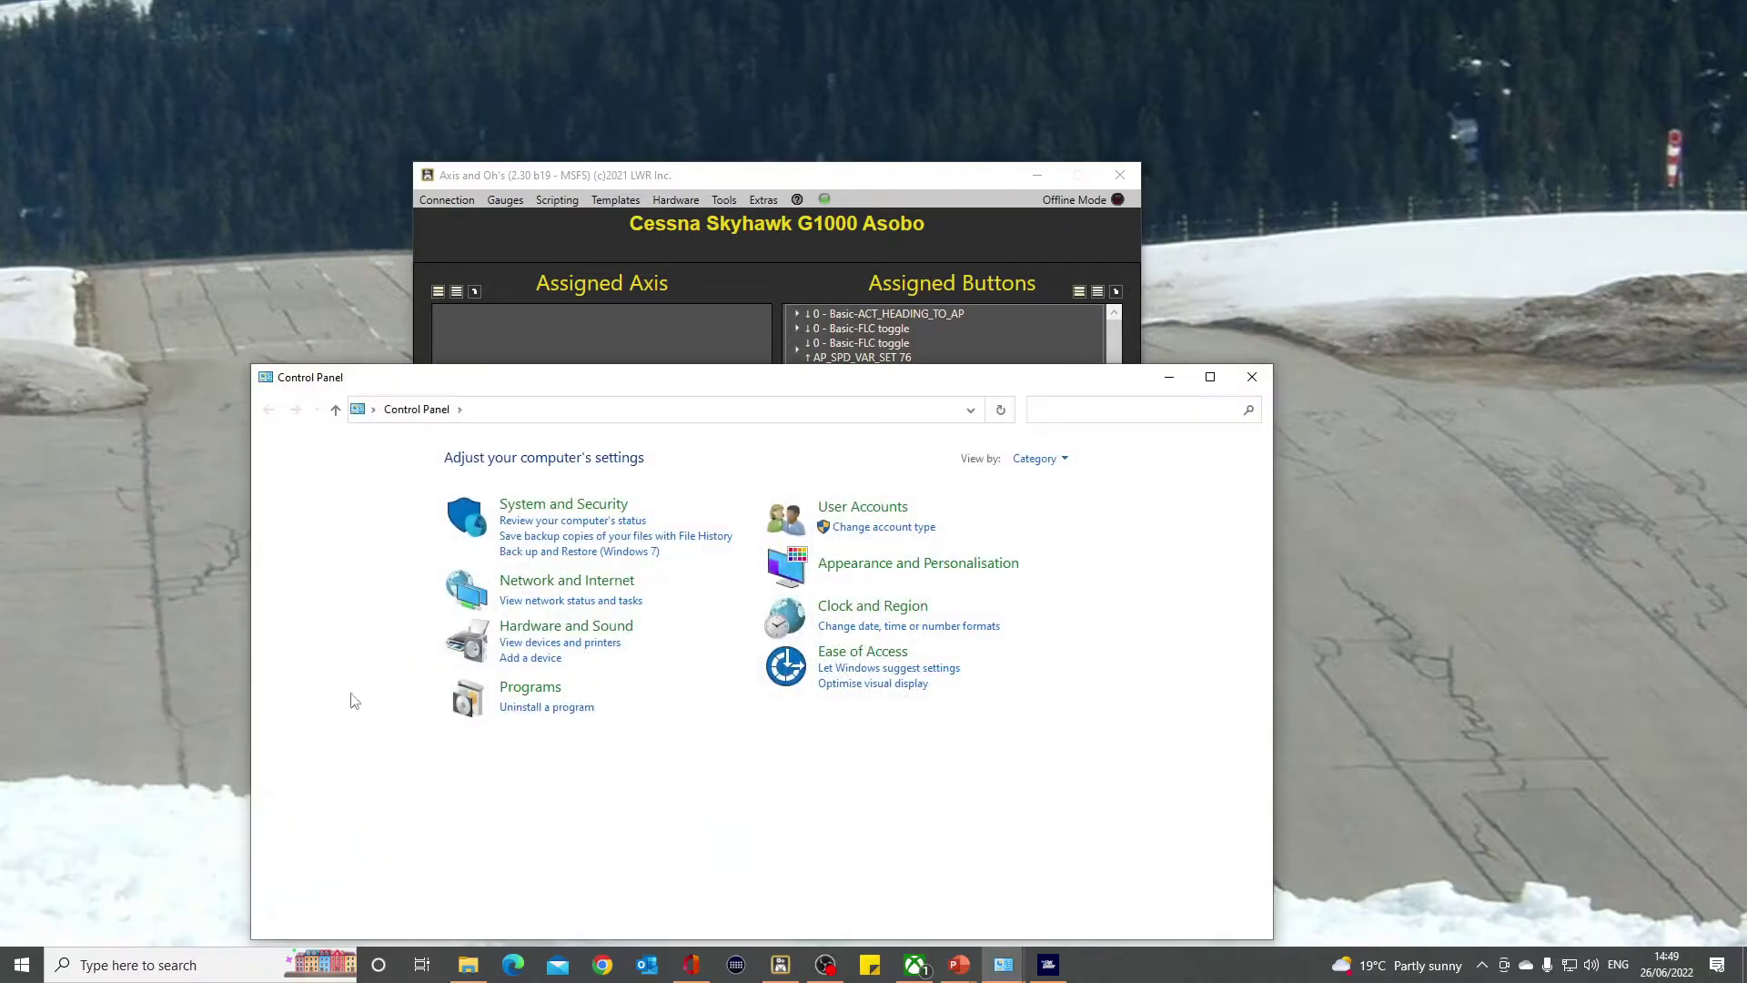
pyautogui.click(1122, 410)
pyautogui.write('speech')
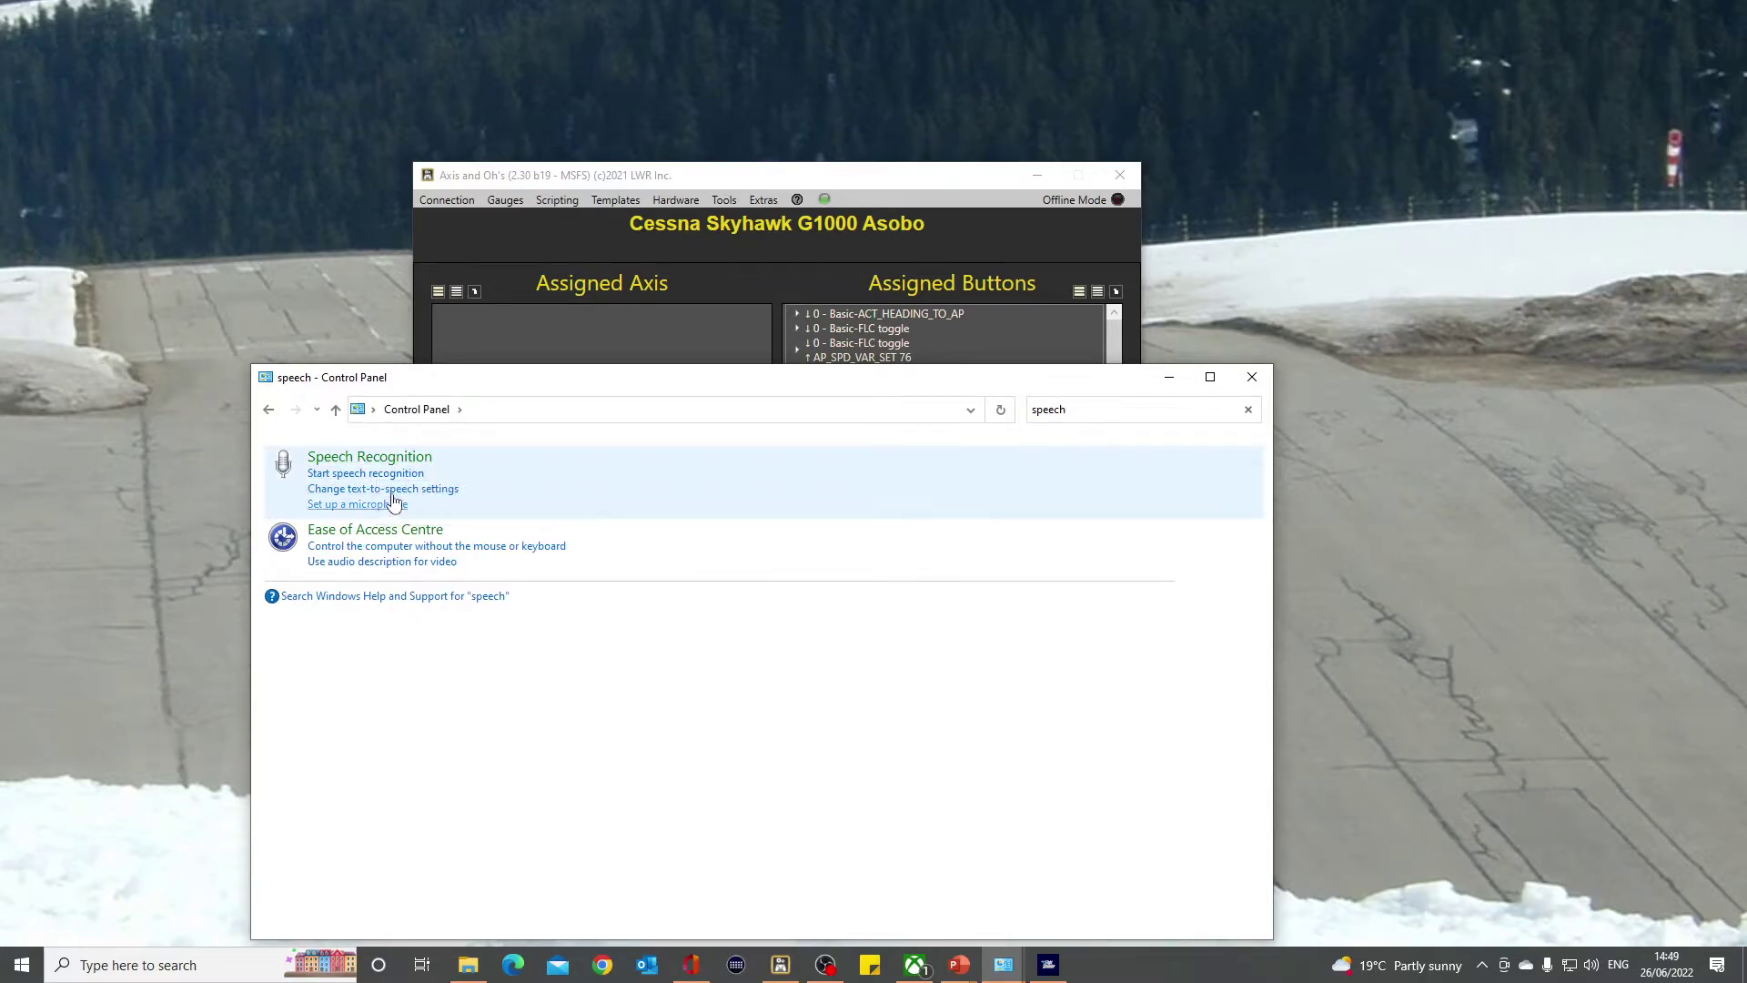
pyautogui.click(384, 459)
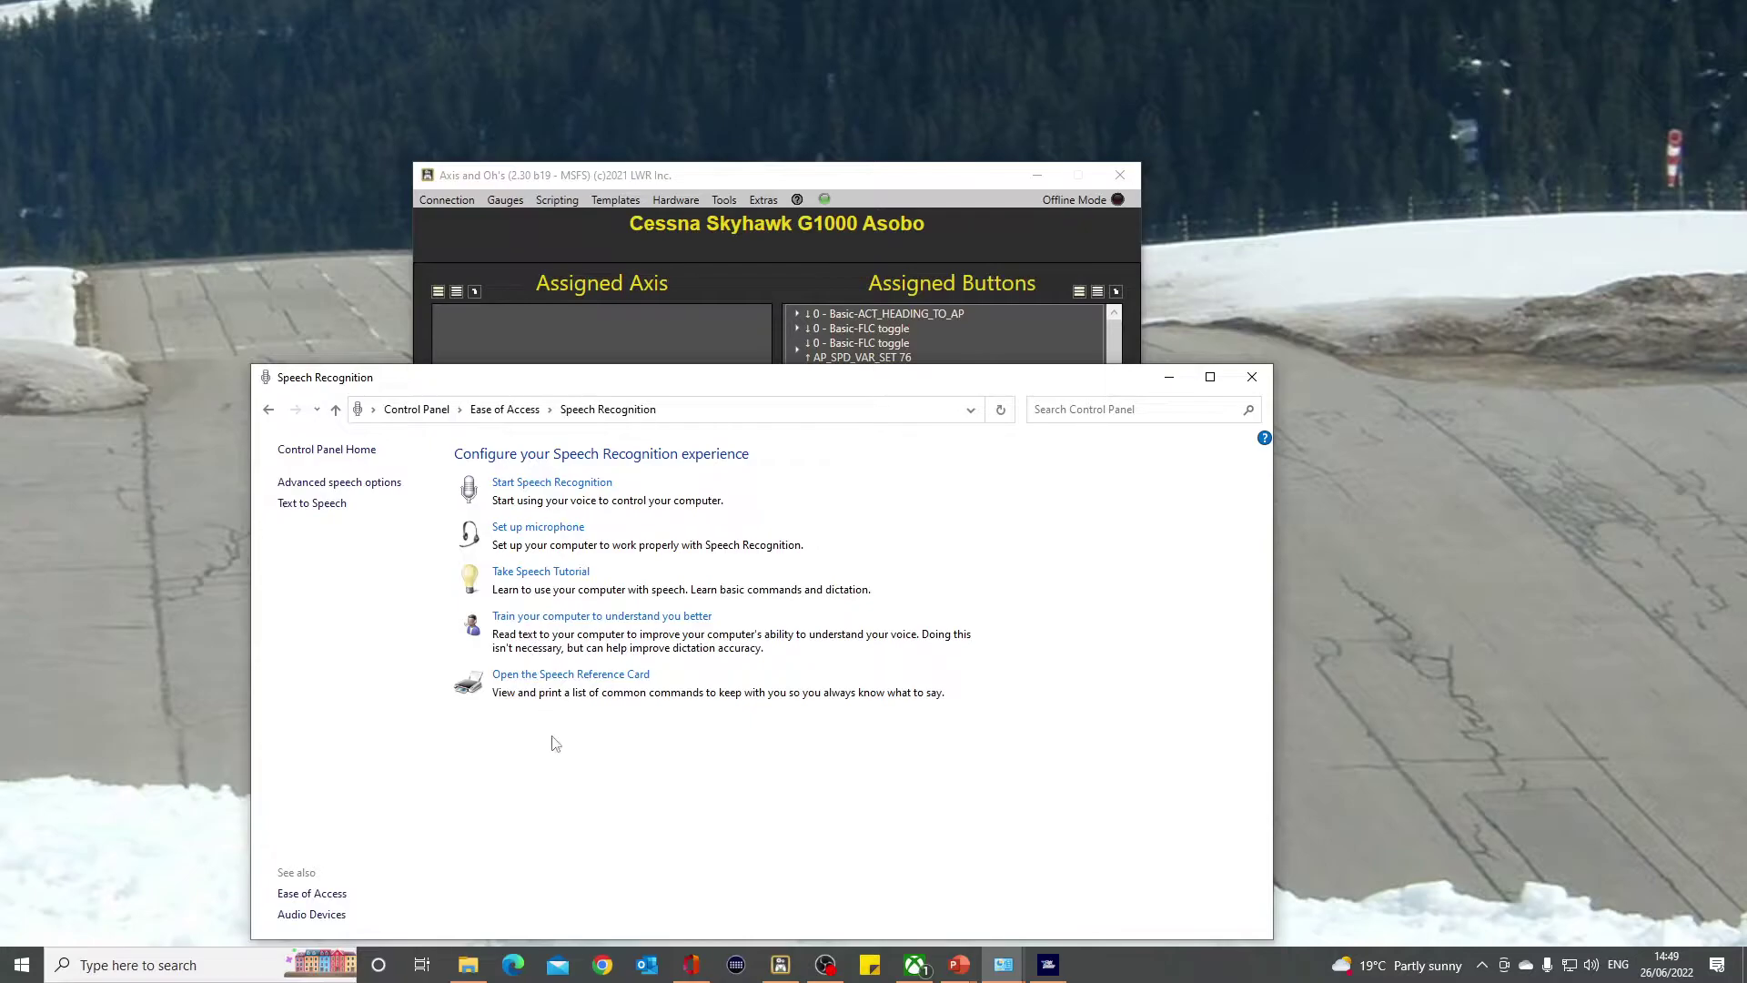
# Try the microphone setup wizard with the Desktop Microphone type and cancel it
pyautogui.click(560, 538)
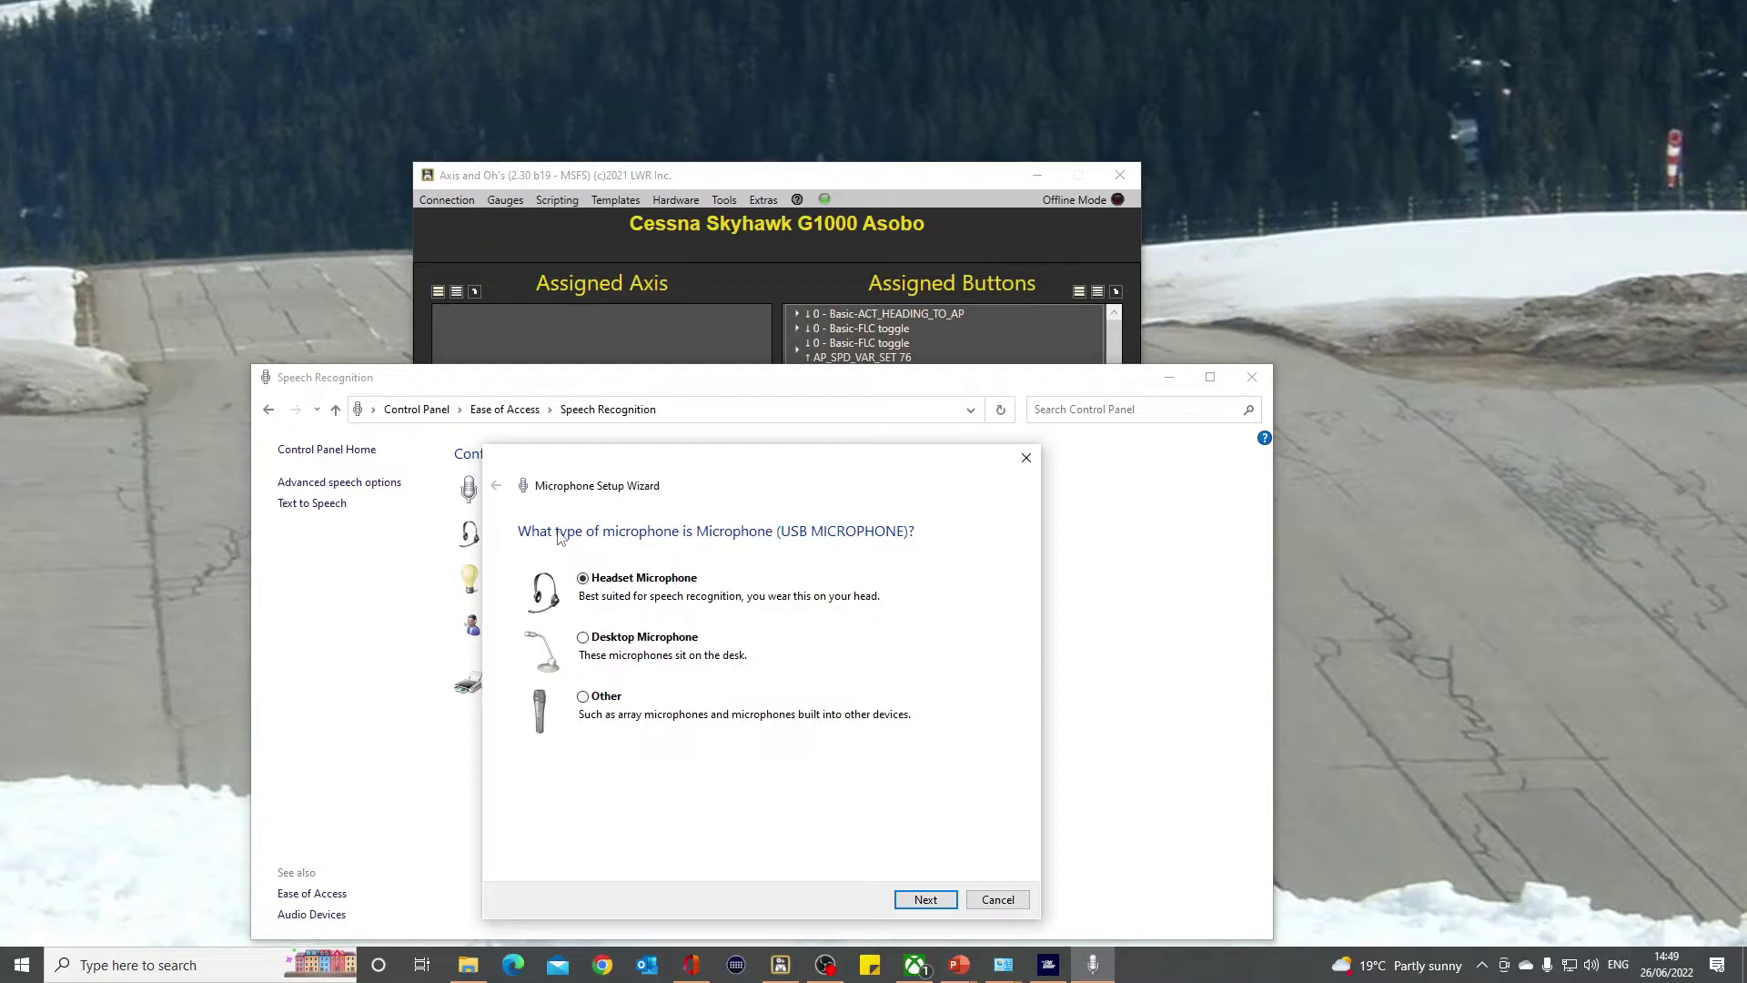
pyautogui.click(583, 639)
pyautogui.click(1004, 903)
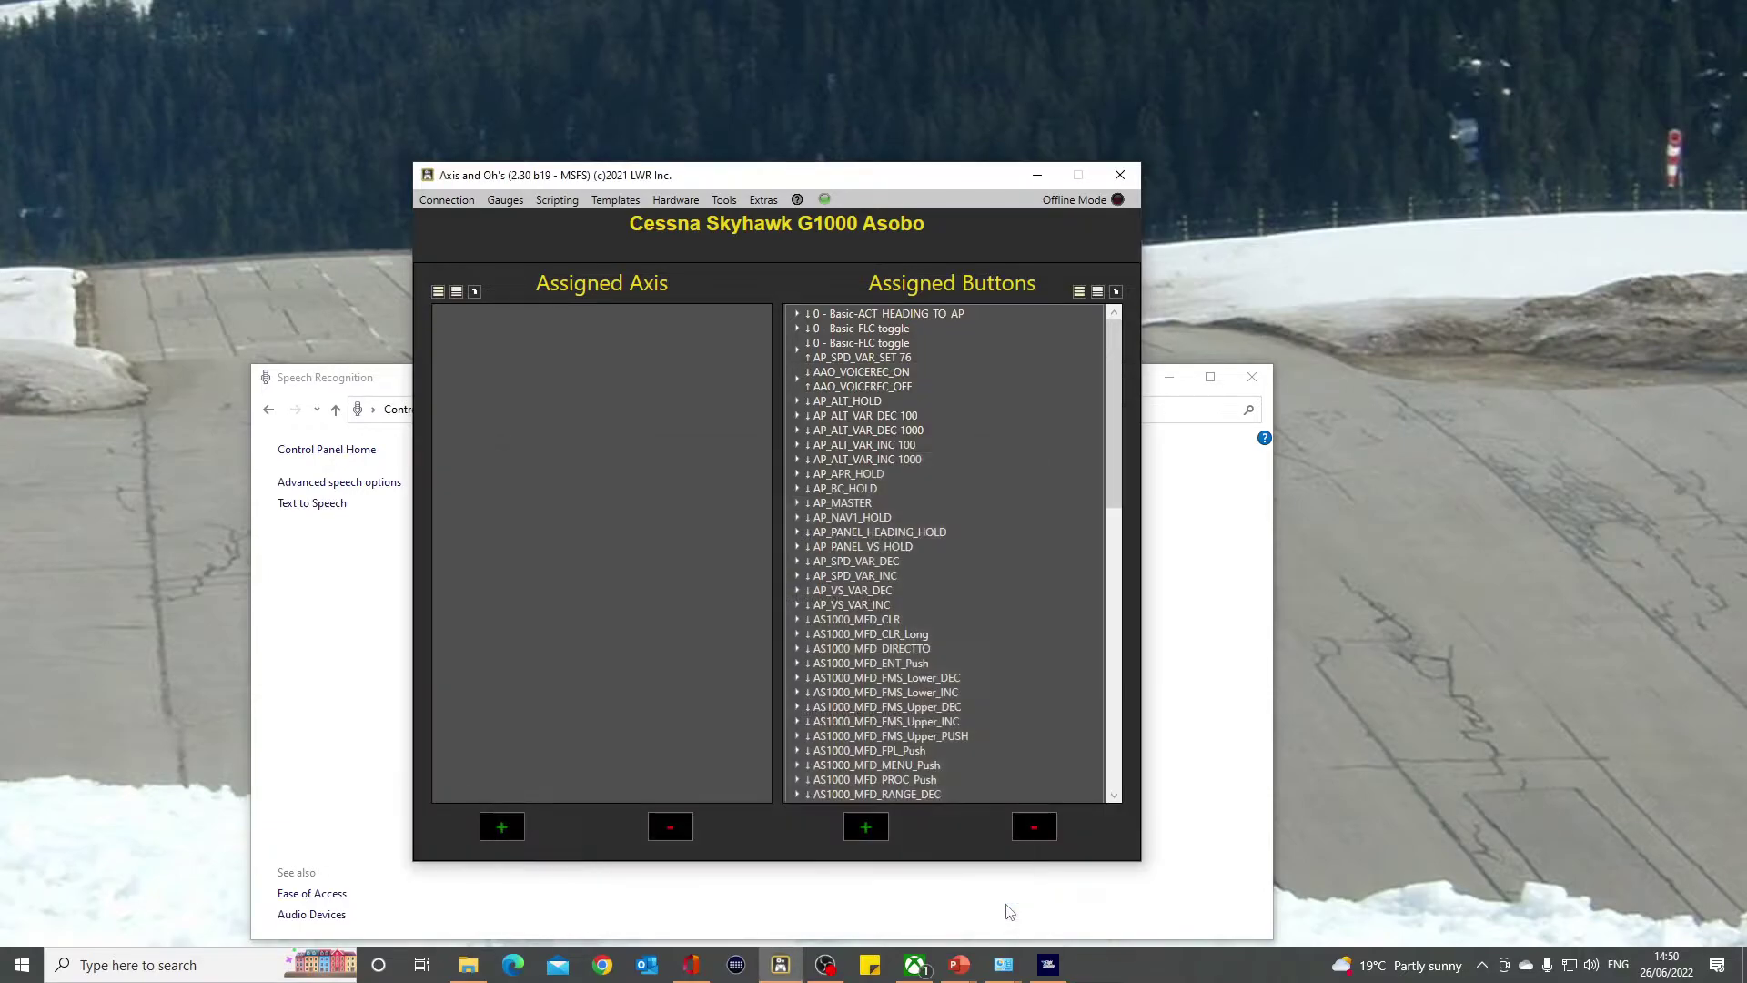
# Close the Speech Recognition settings window and return to Axis and Ohs
pyautogui.click(383, 731)
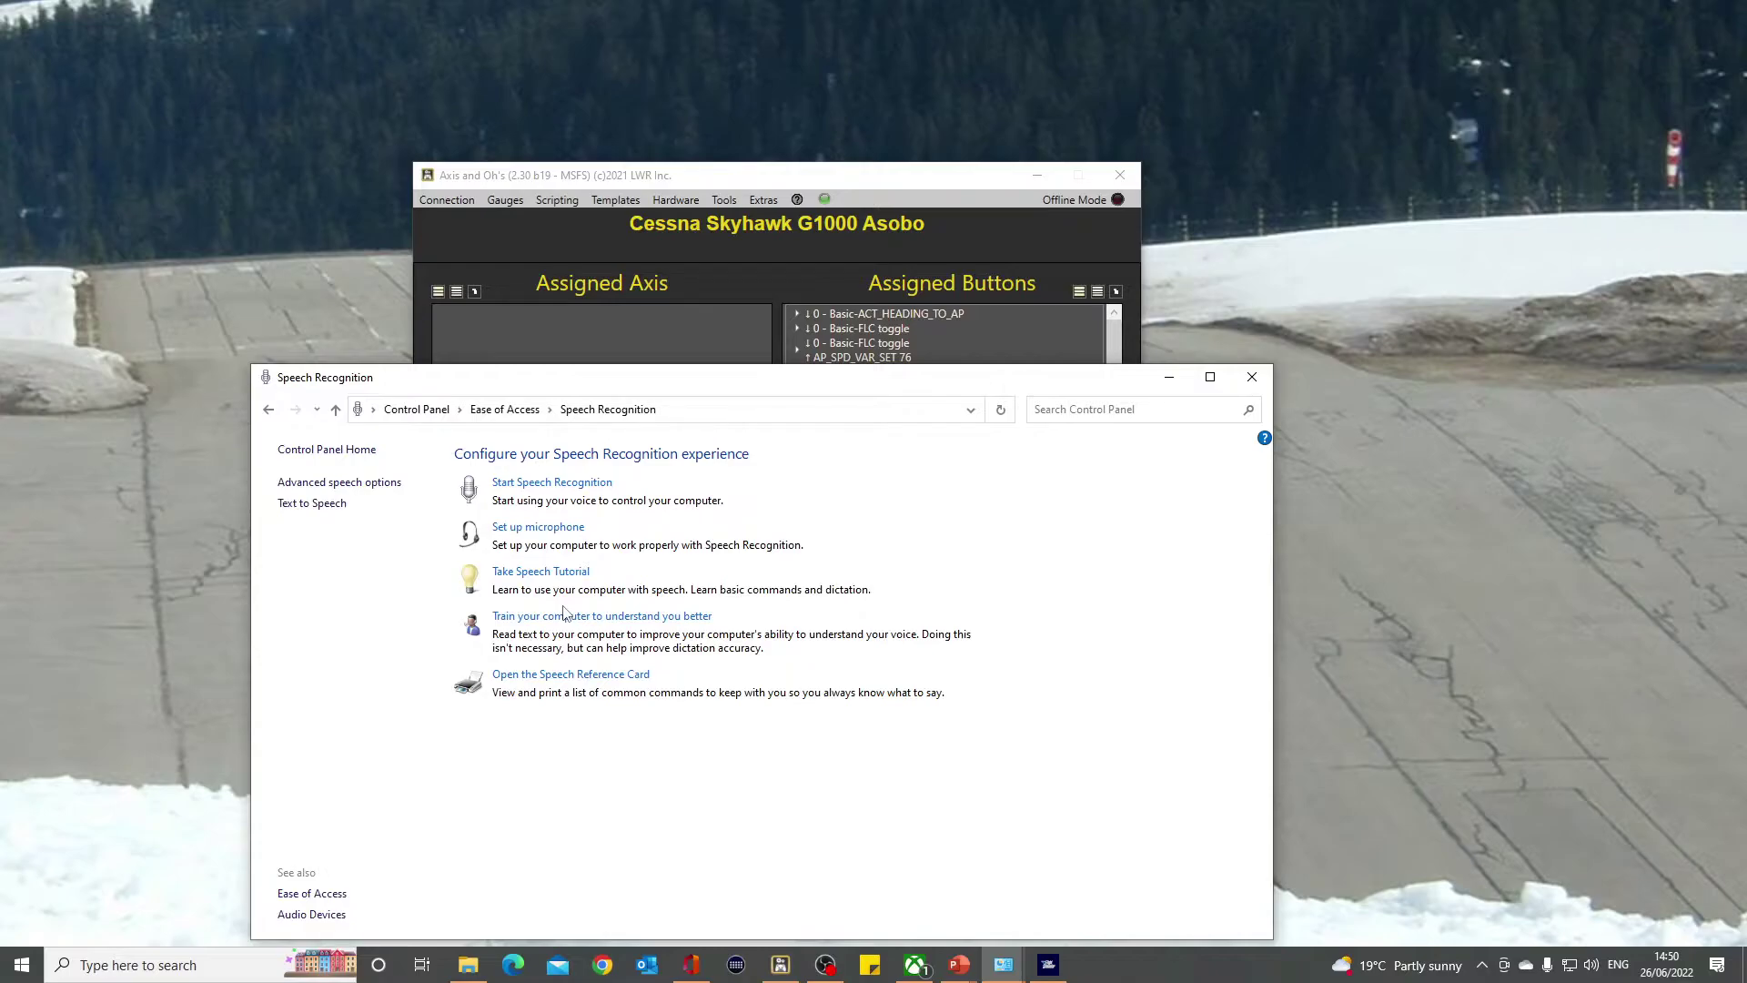
pyautogui.click(687, 325)
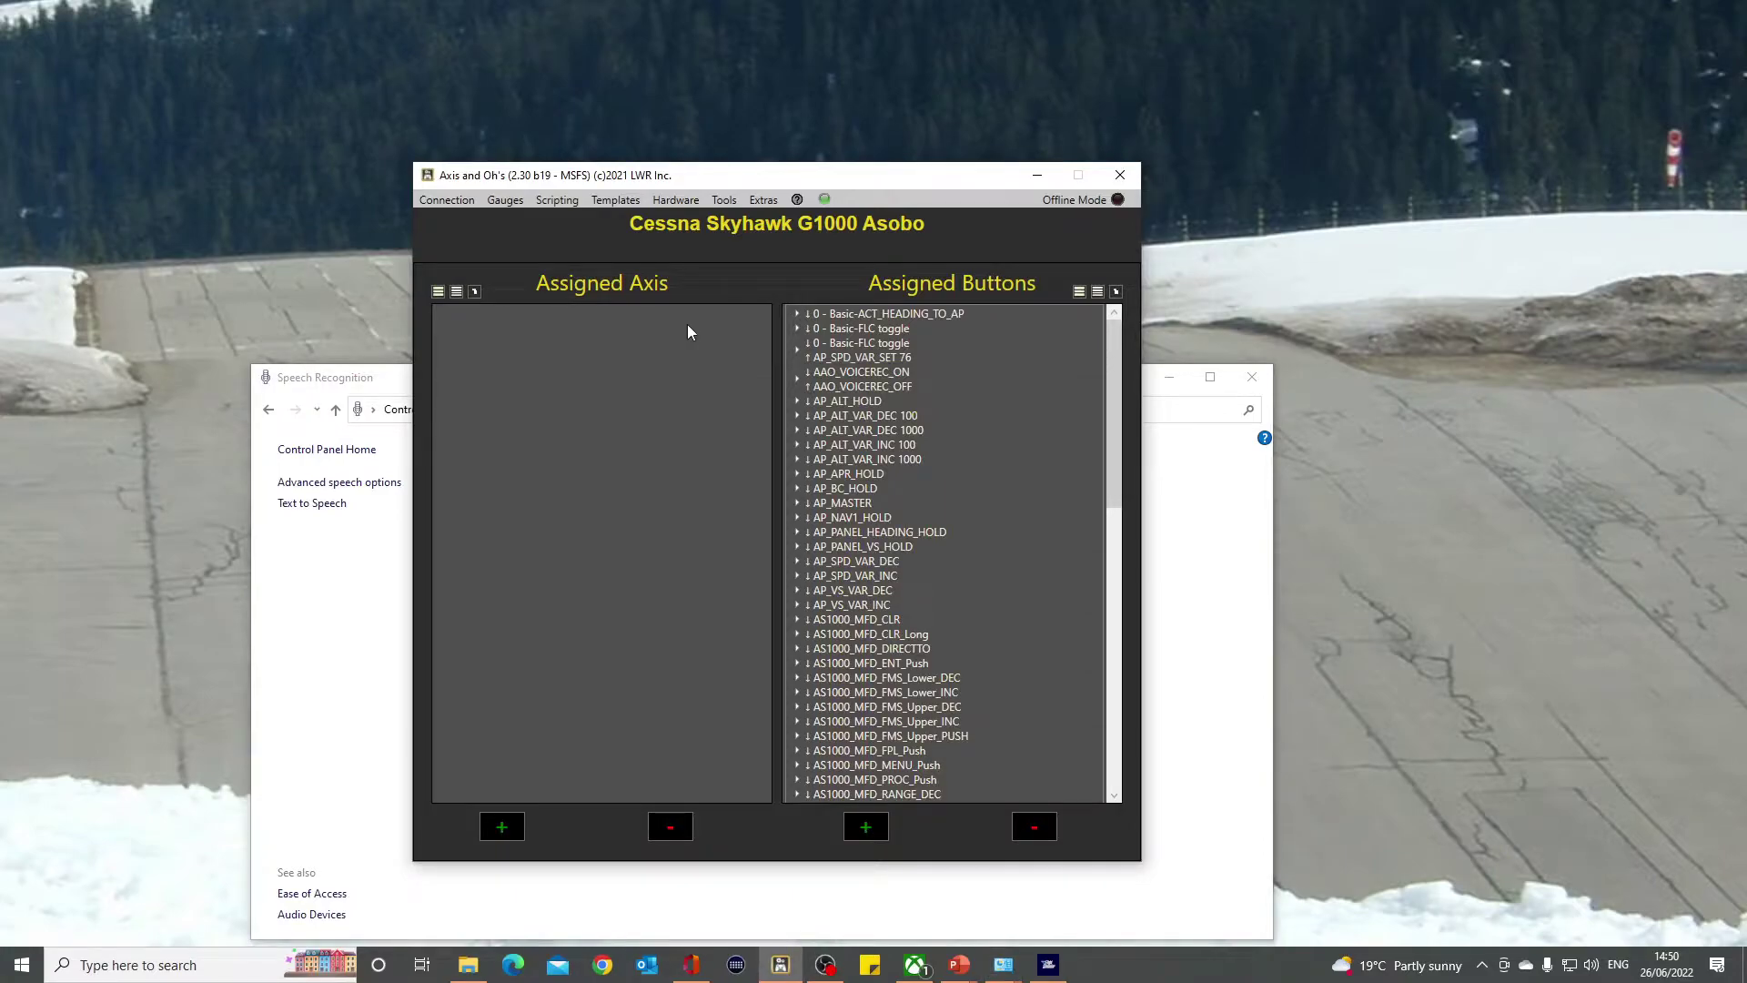
pyautogui.click(1253, 378)
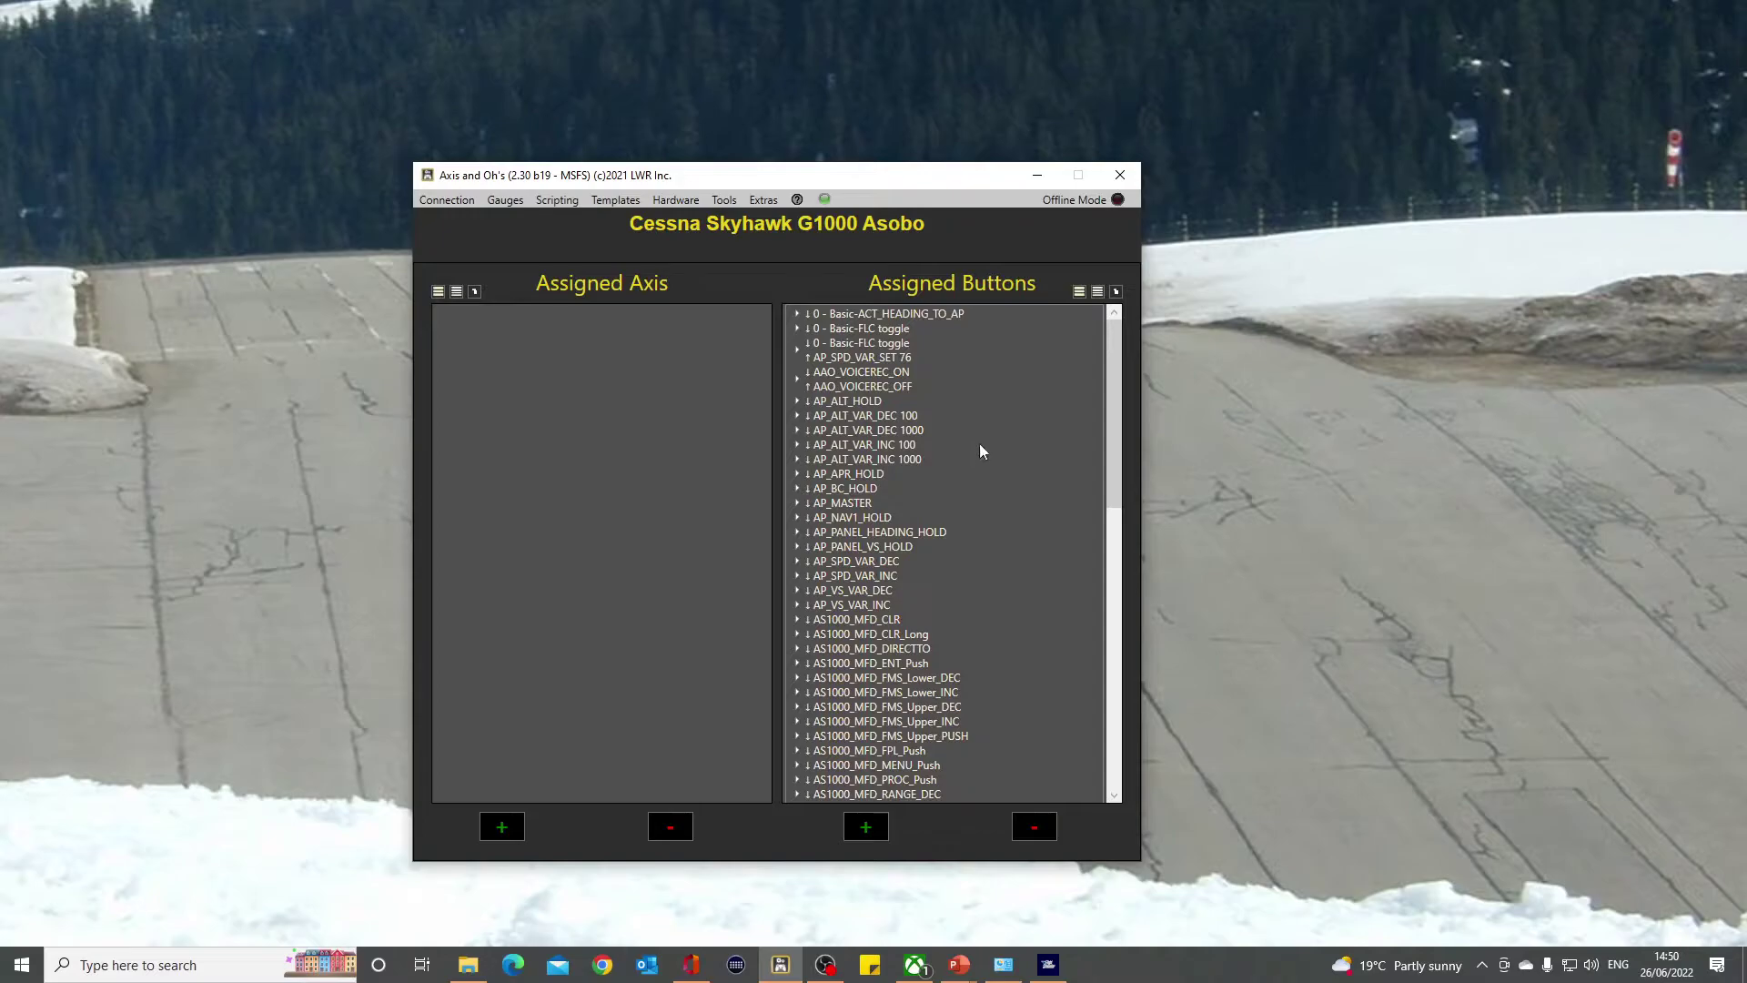
# Start a new button assignment and set its key down event to AAO_VOICEREC_ON from the Voice Recognition group
pyautogui.moveTo(1110, 473)
pyautogui.mouseDown()
pyautogui.moveTo(1112, 509)
pyautogui.moveTo(1104, 464)
pyautogui.mouseUp()
pyautogui.click(867, 827)
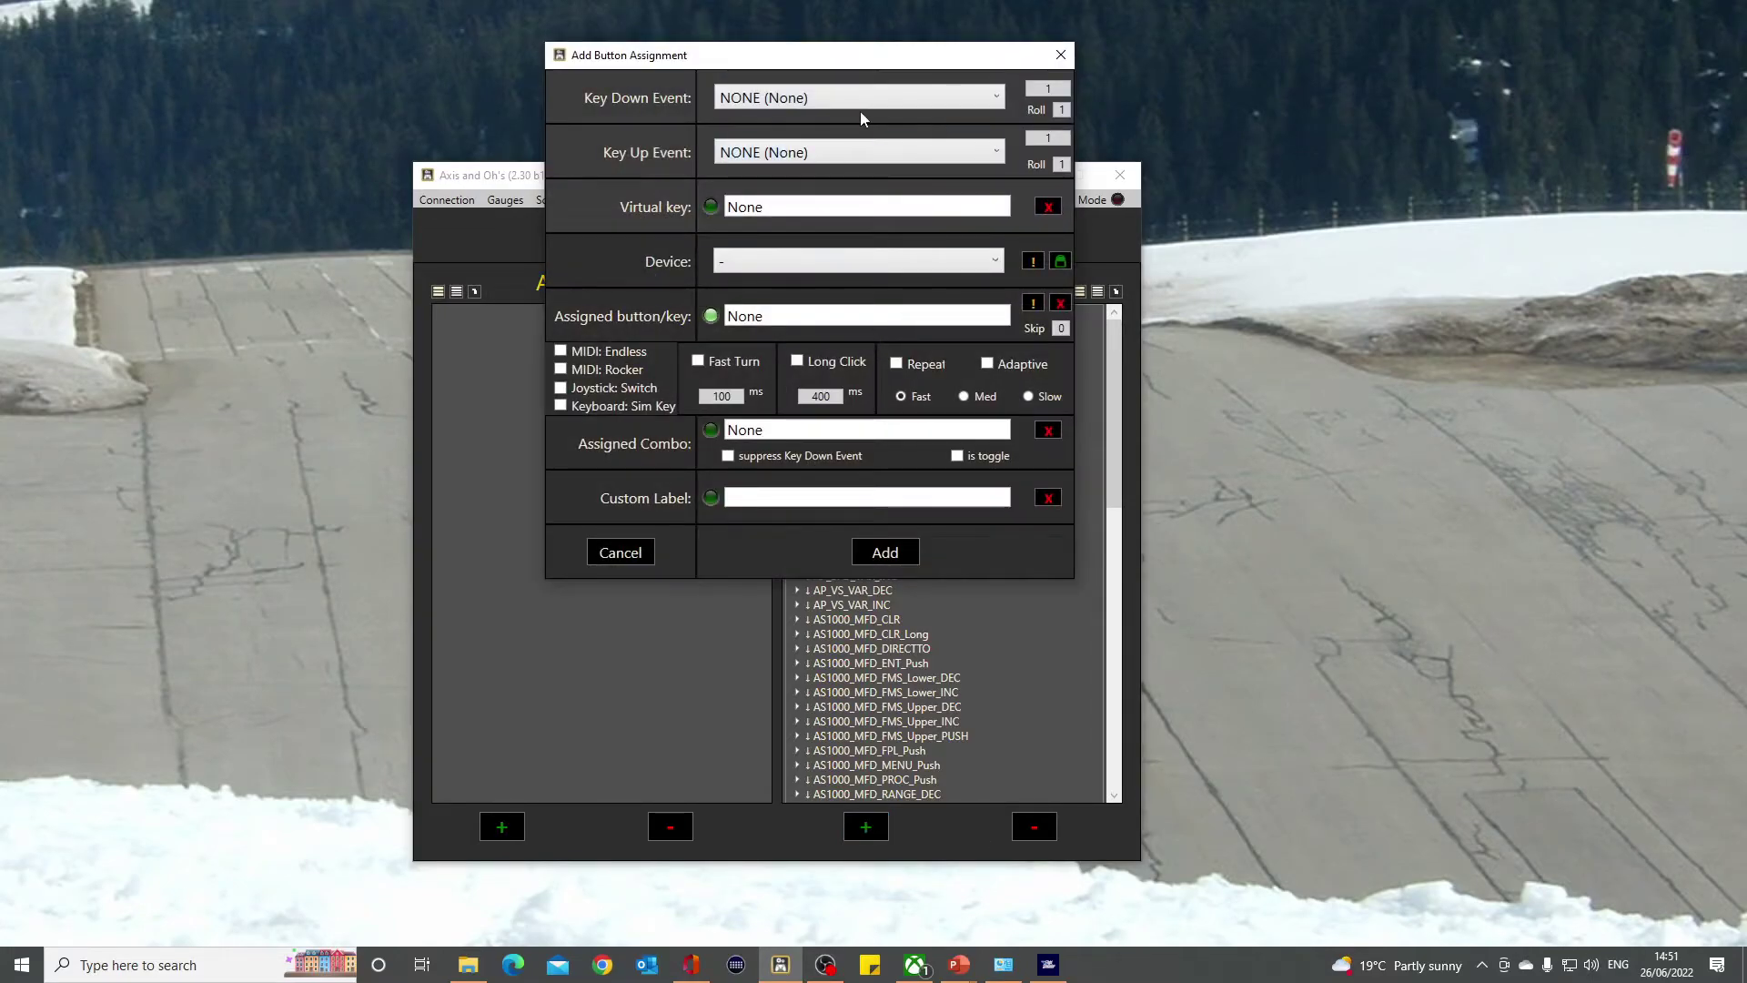
pyautogui.click(998, 100)
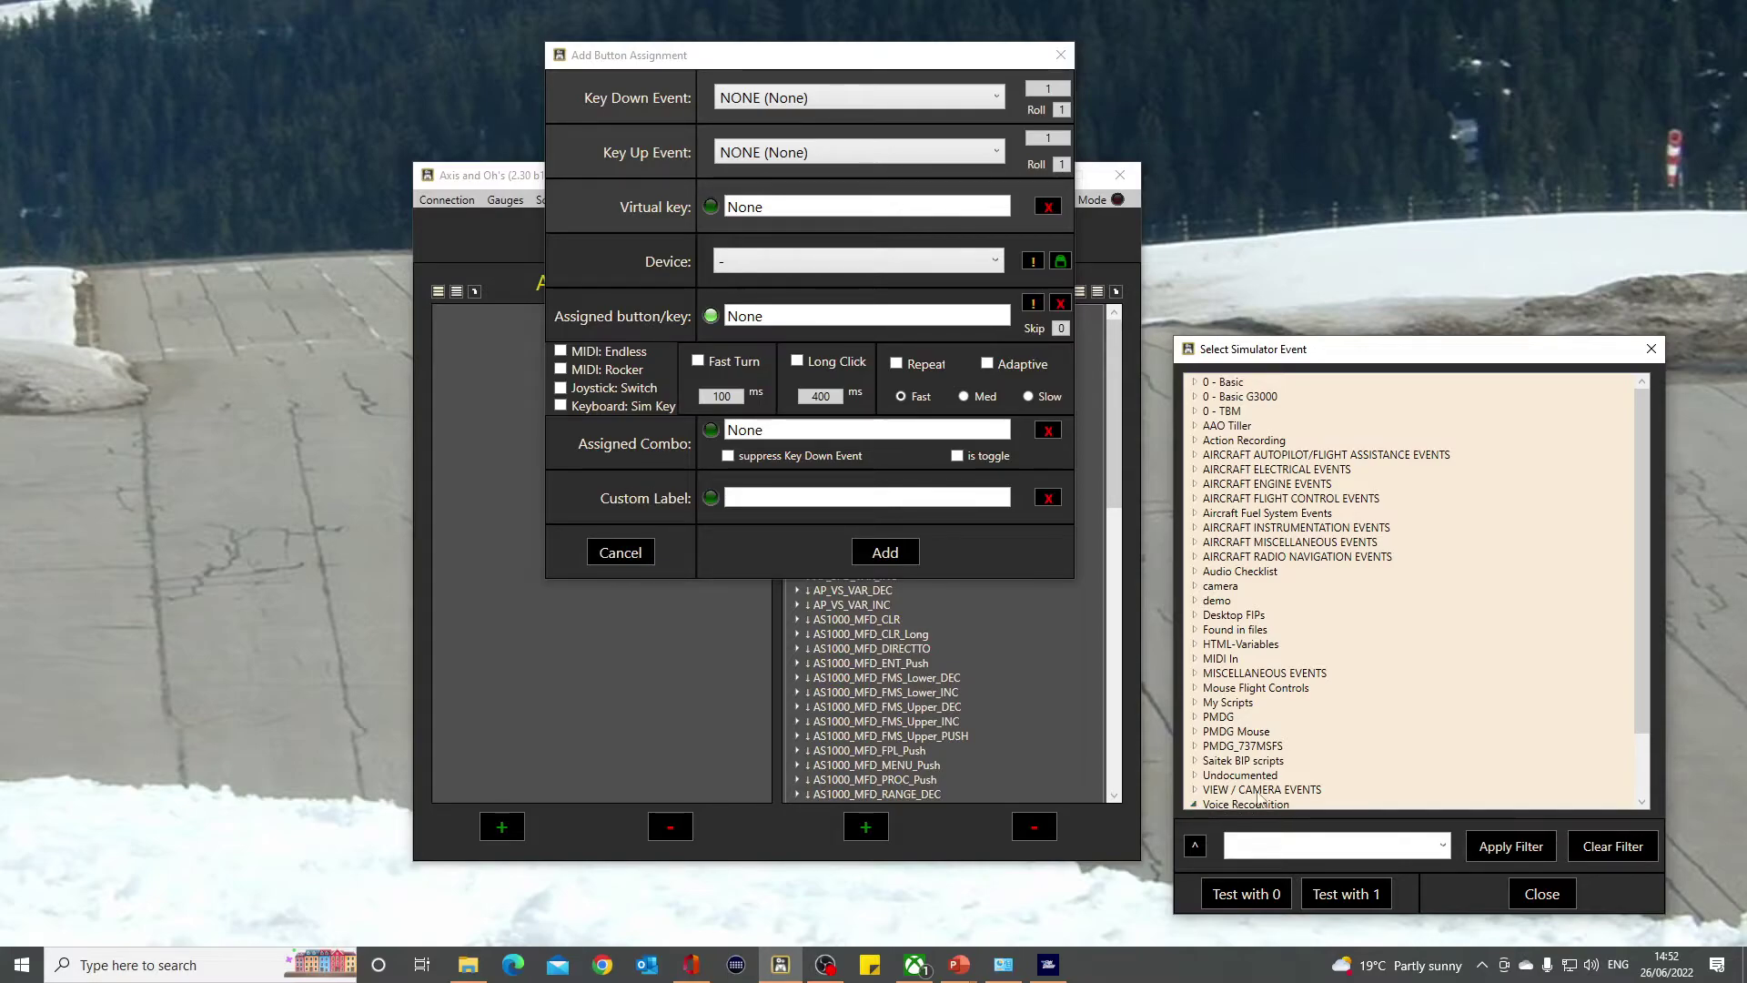
pyautogui.scroll(-2, 1325, 770)
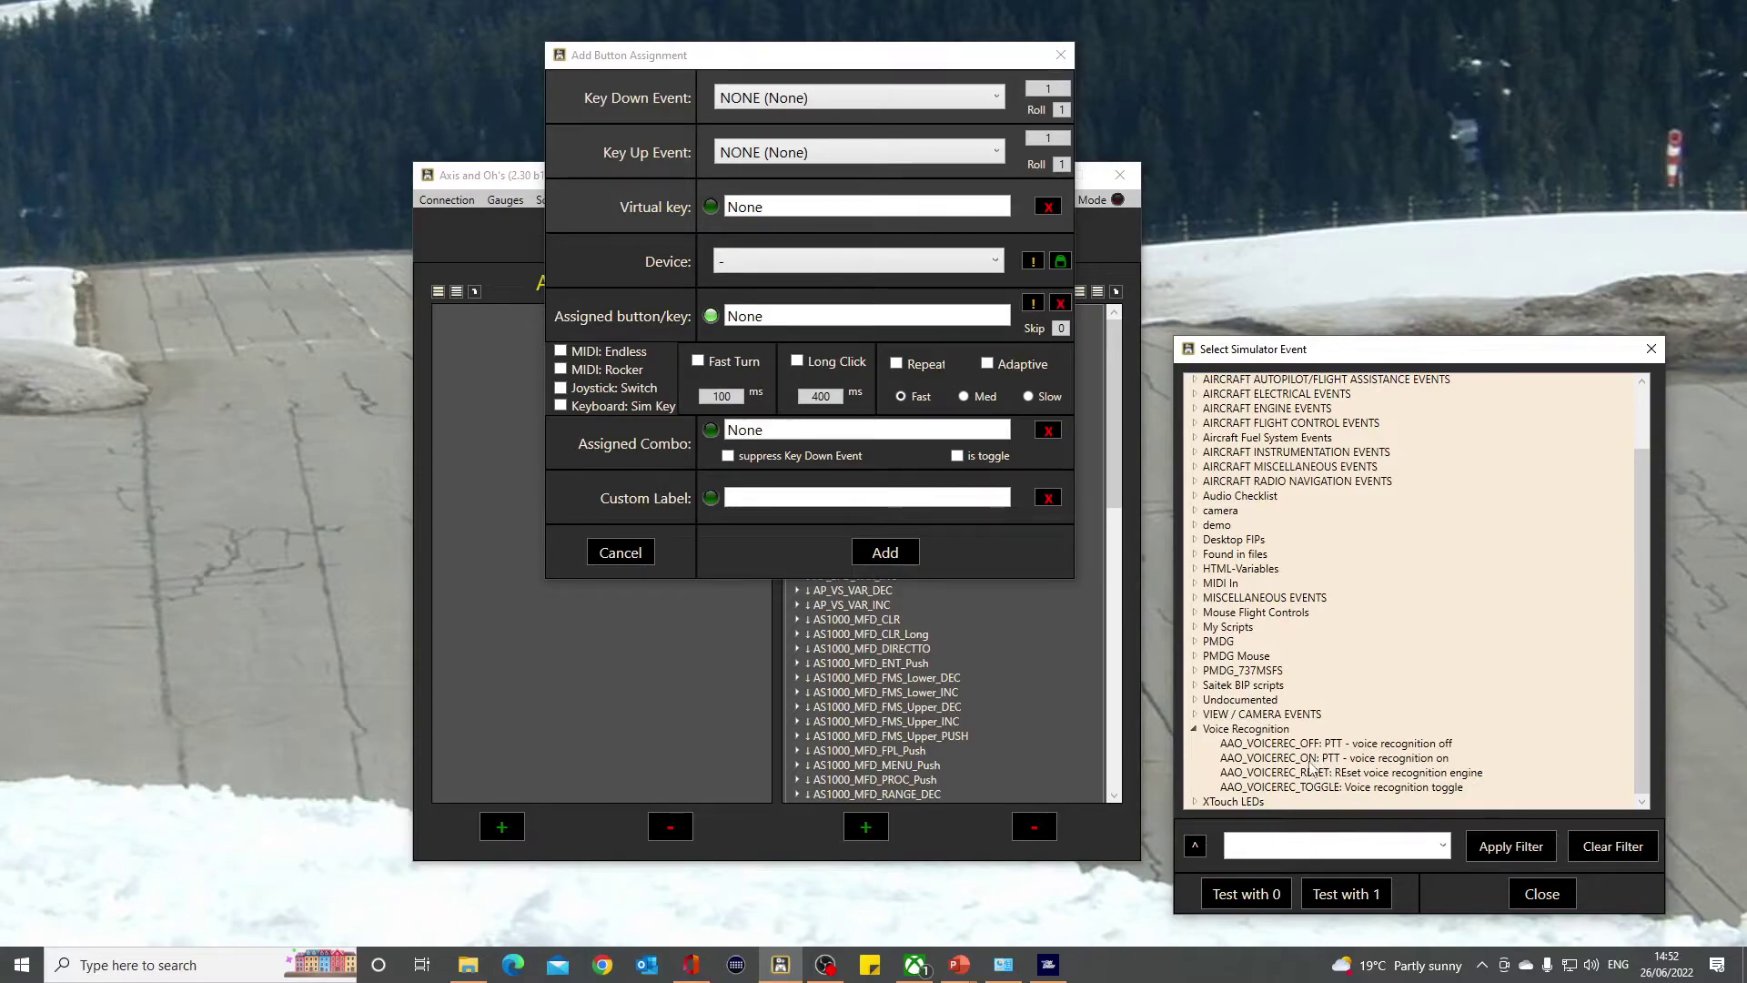
pyautogui.doubleClick(1309, 759)
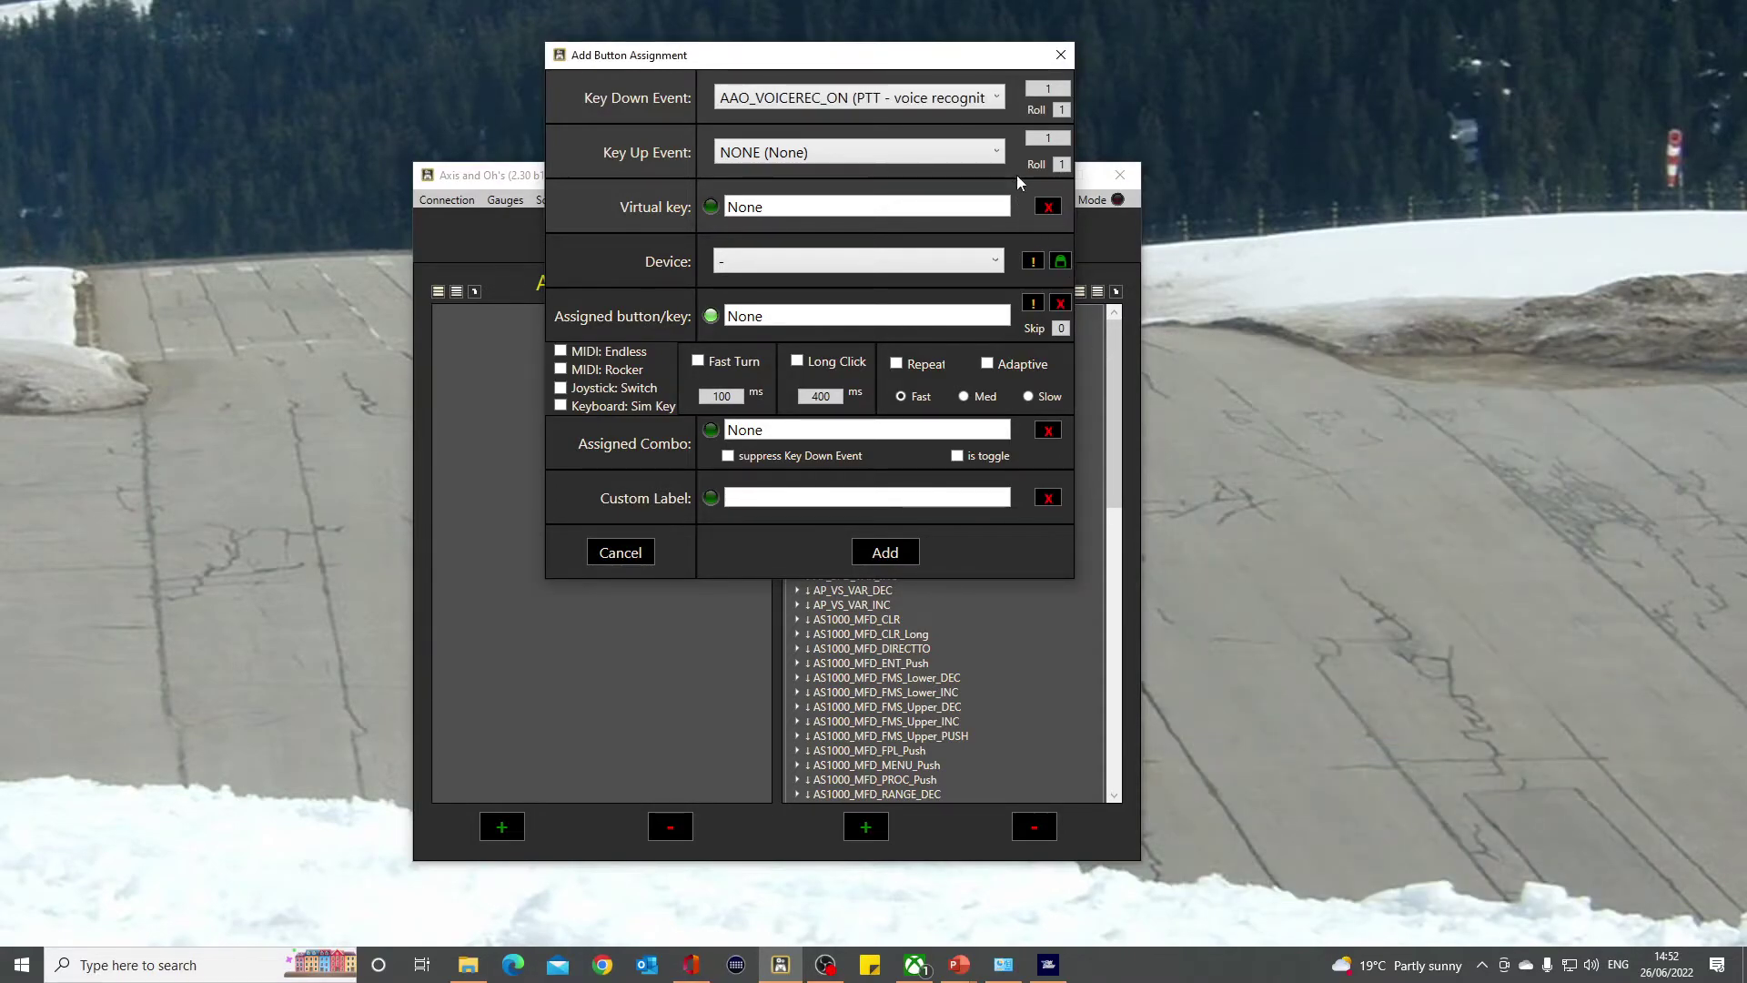
# Set the new assignment's key up event to AAO_VOICEREC_OFF from the Voice Recognition group
pyautogui.click(997, 154)
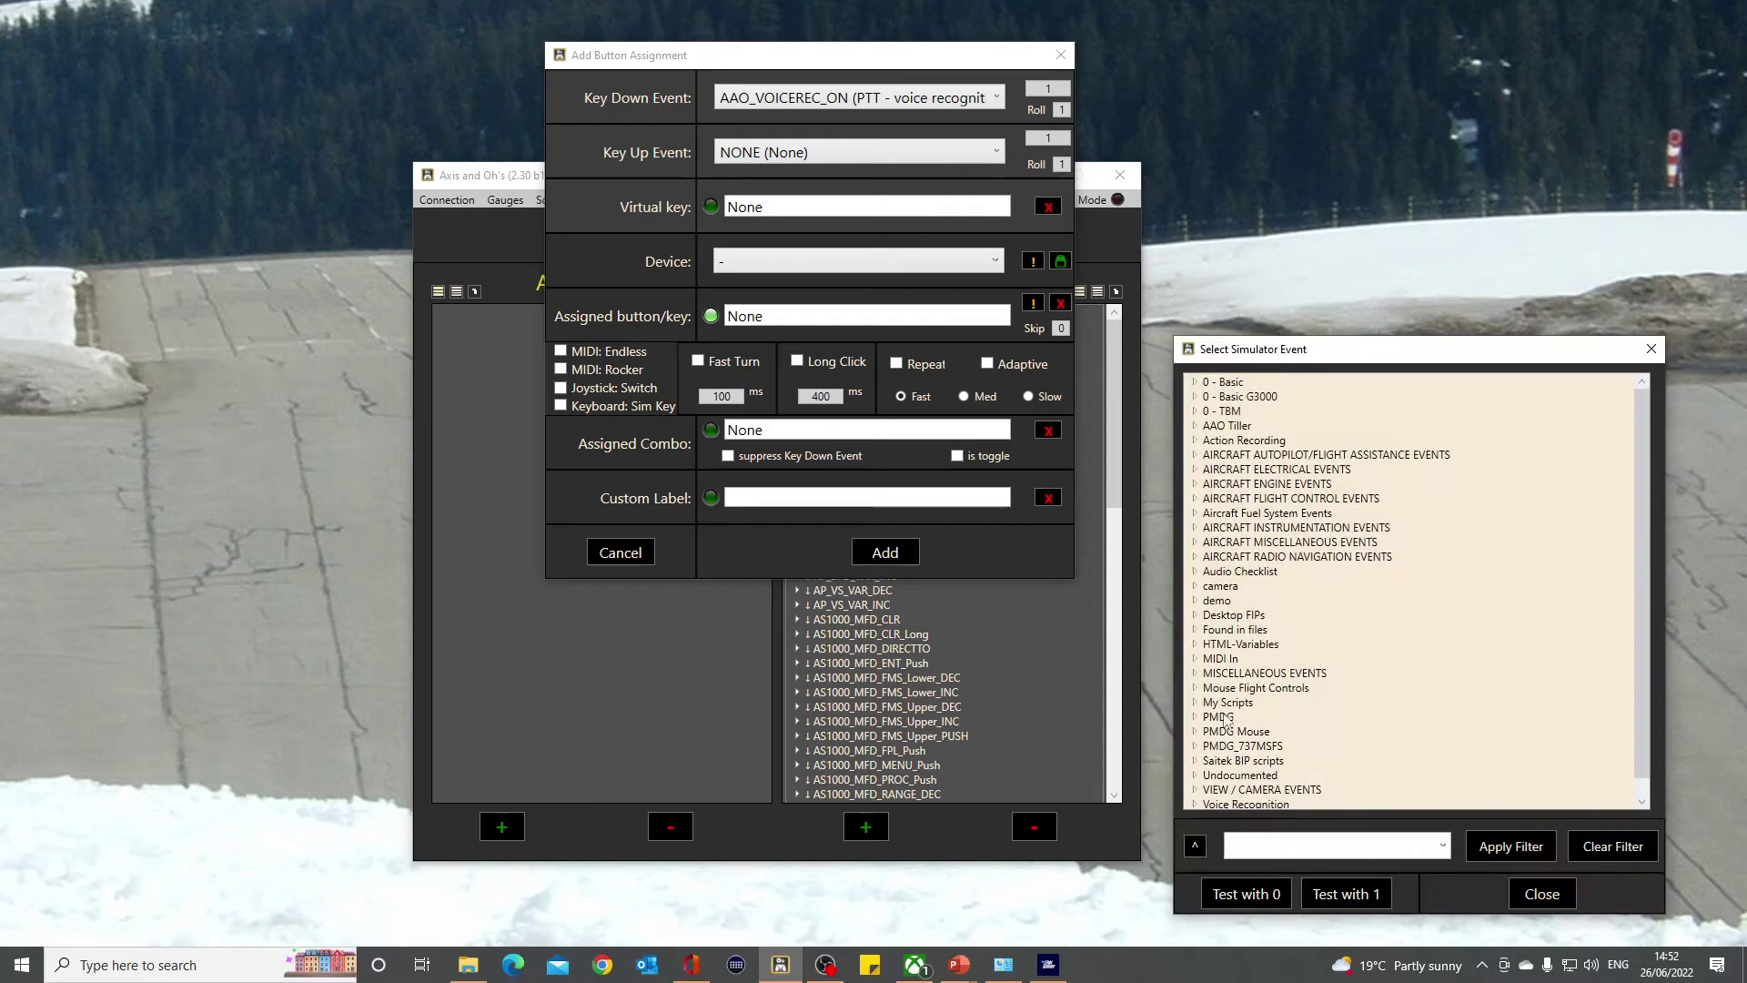
pyautogui.click(1195, 804)
pyautogui.moveTo(1636, 702); pyautogui.dragTo(1641, 737)
pyautogui.doubleClick(1318, 781)
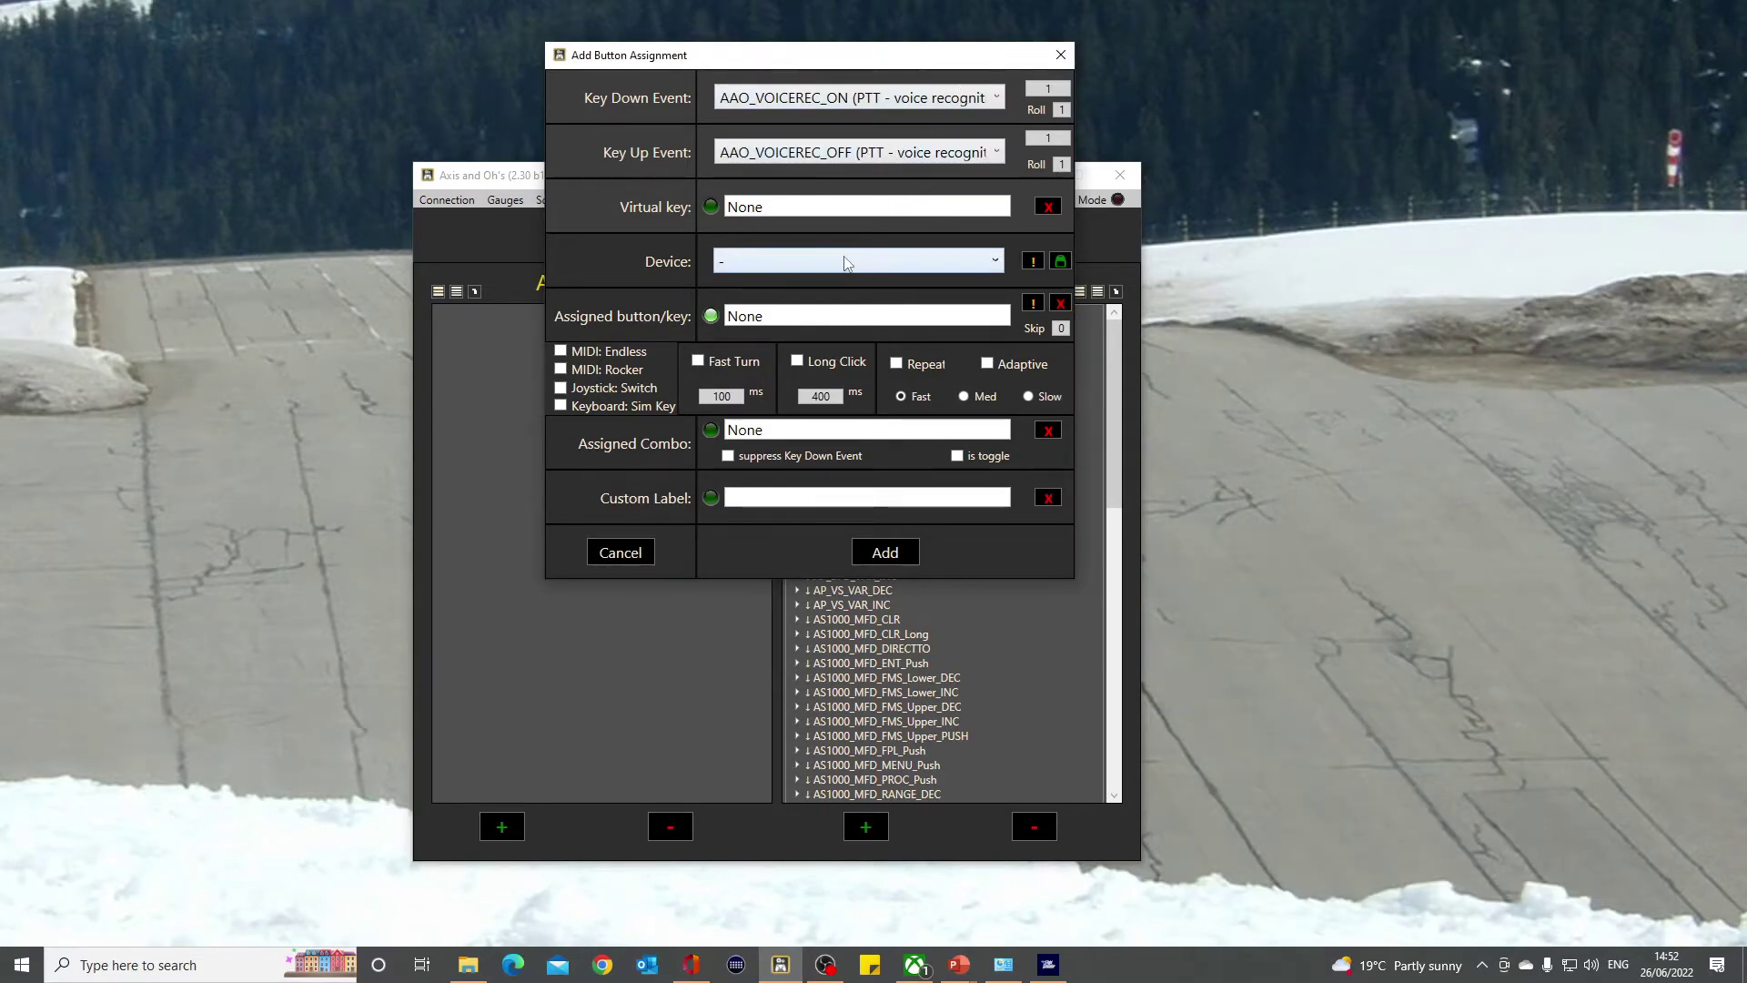
# Choose the Flight Yoke System device with Button 1 for the assignment, and close the dialog without adding it
pyautogui.click(846, 264)
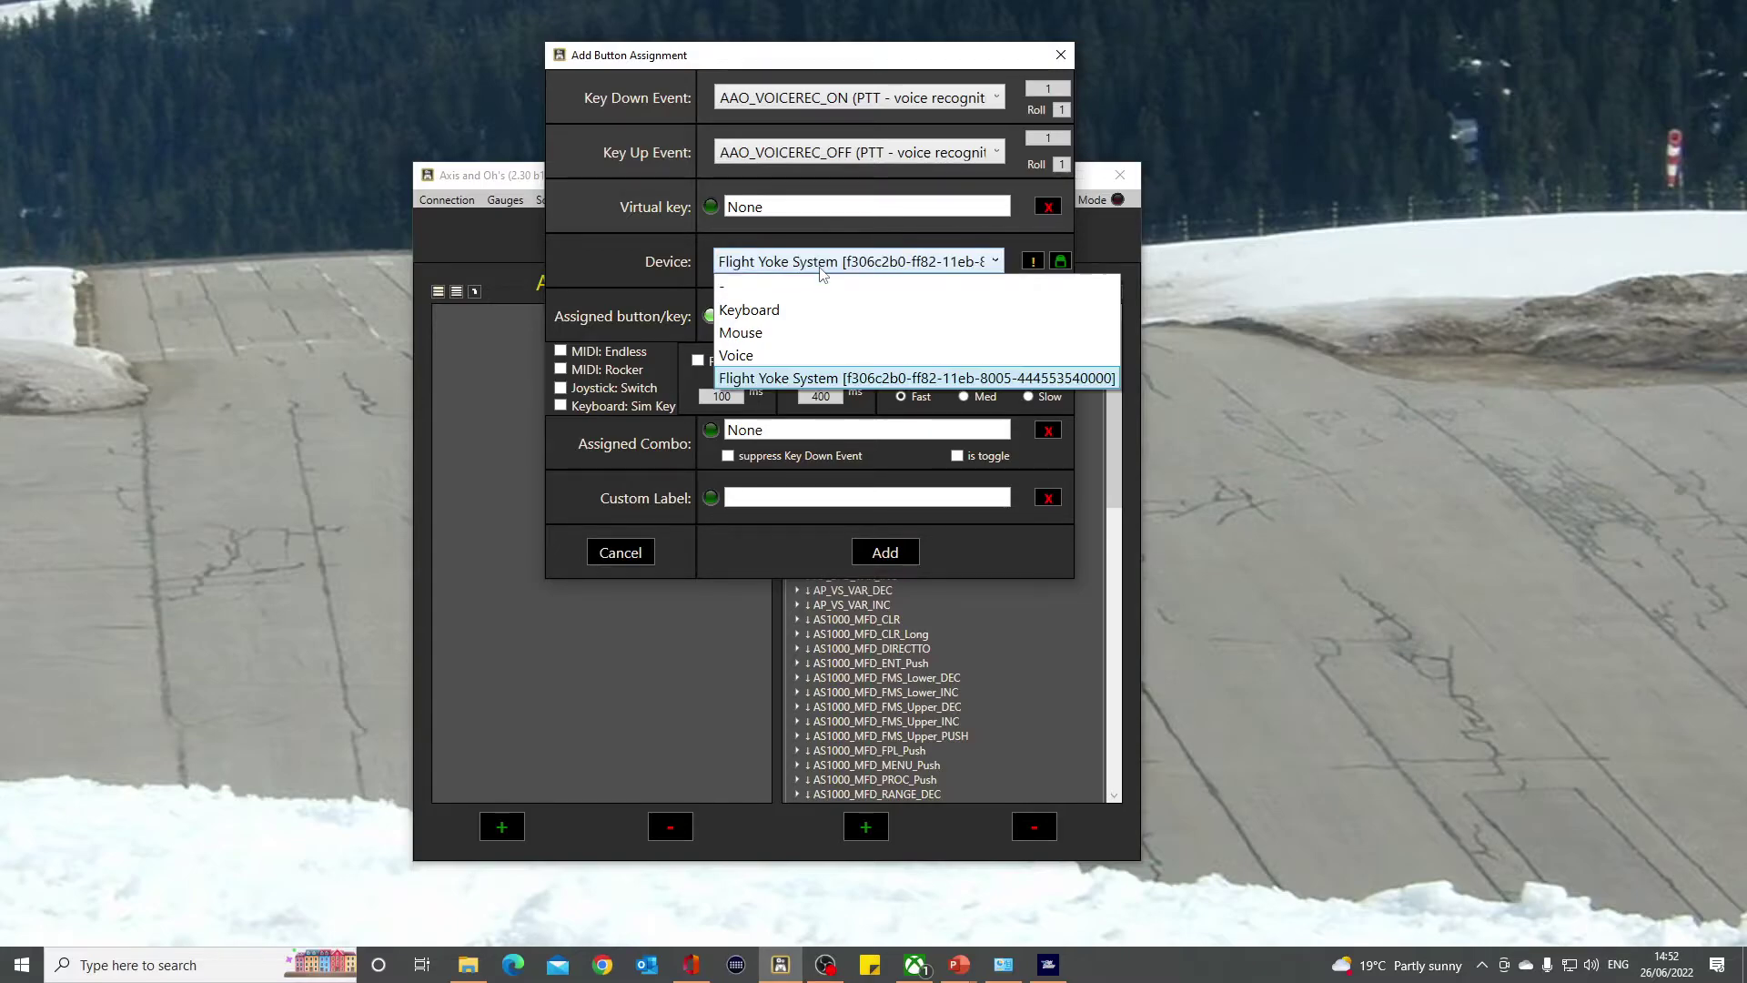
pyautogui.click(801, 379)
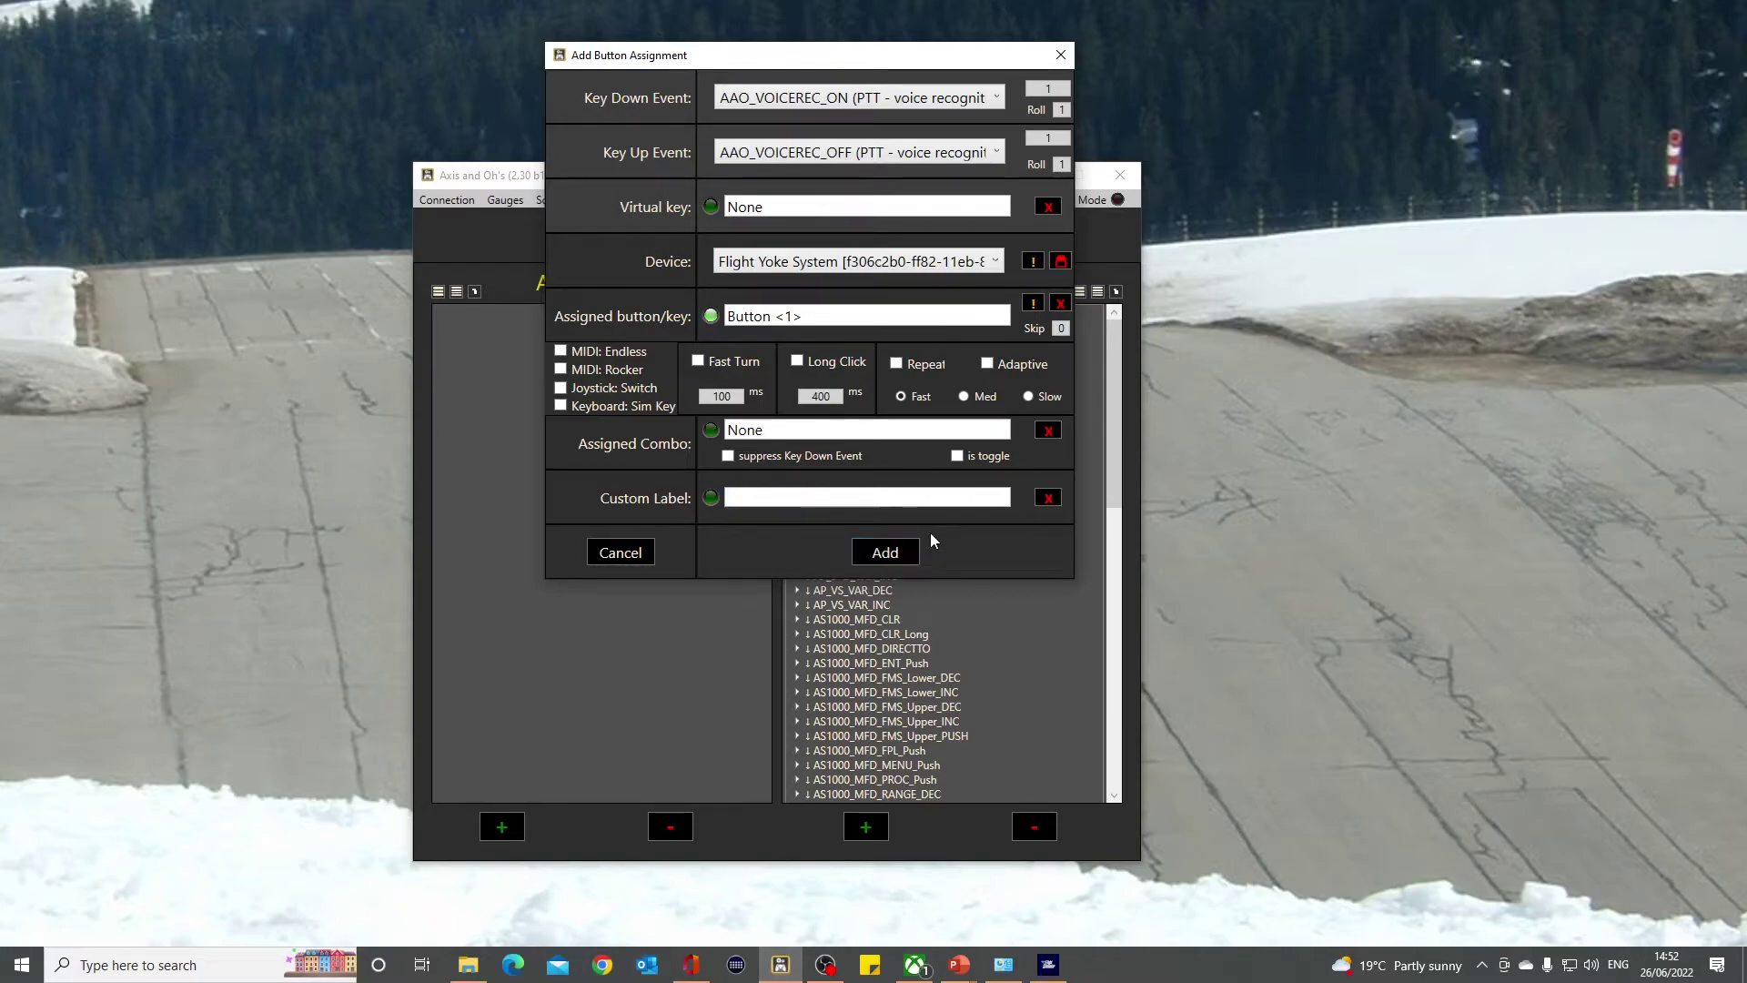
pyautogui.click(1061, 57)
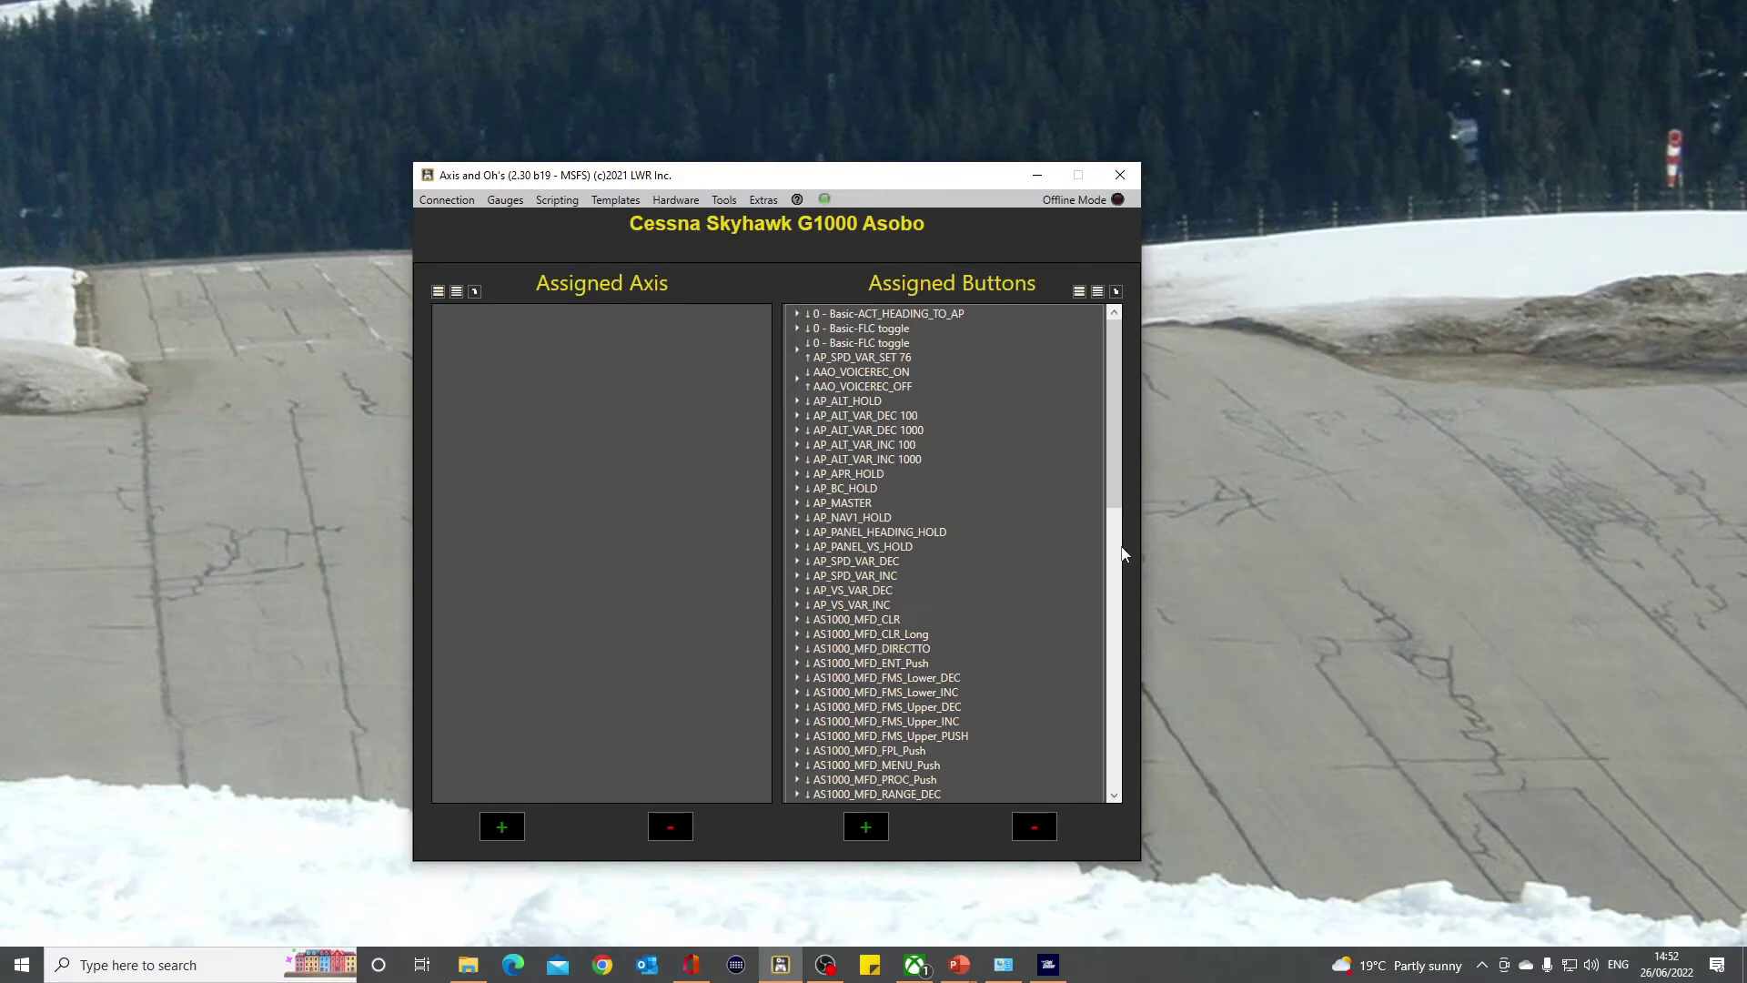
# Switch to Microsoft Flight Simulator, display the ATC window above the instrument panel, and turn on the aircraft's master electrical switch
pyautogui.moveTo(1118, 492); pyautogui.dragTo(1116, 636)
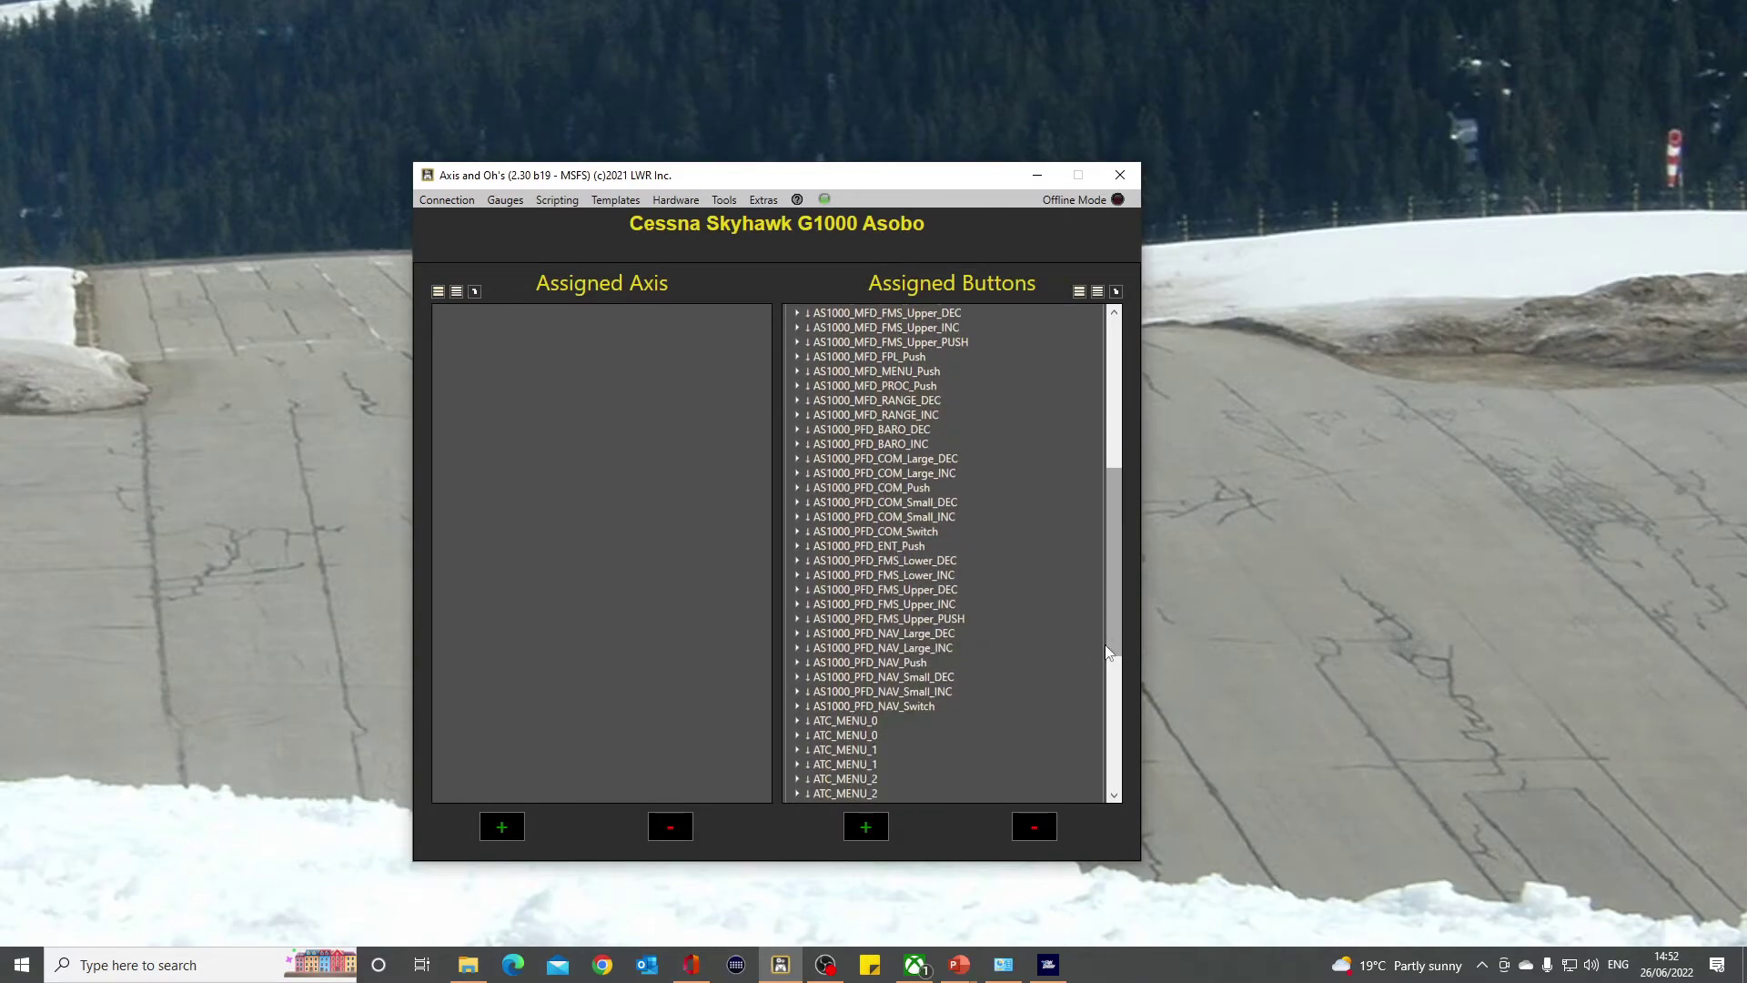
pyautogui.click(1049, 966)
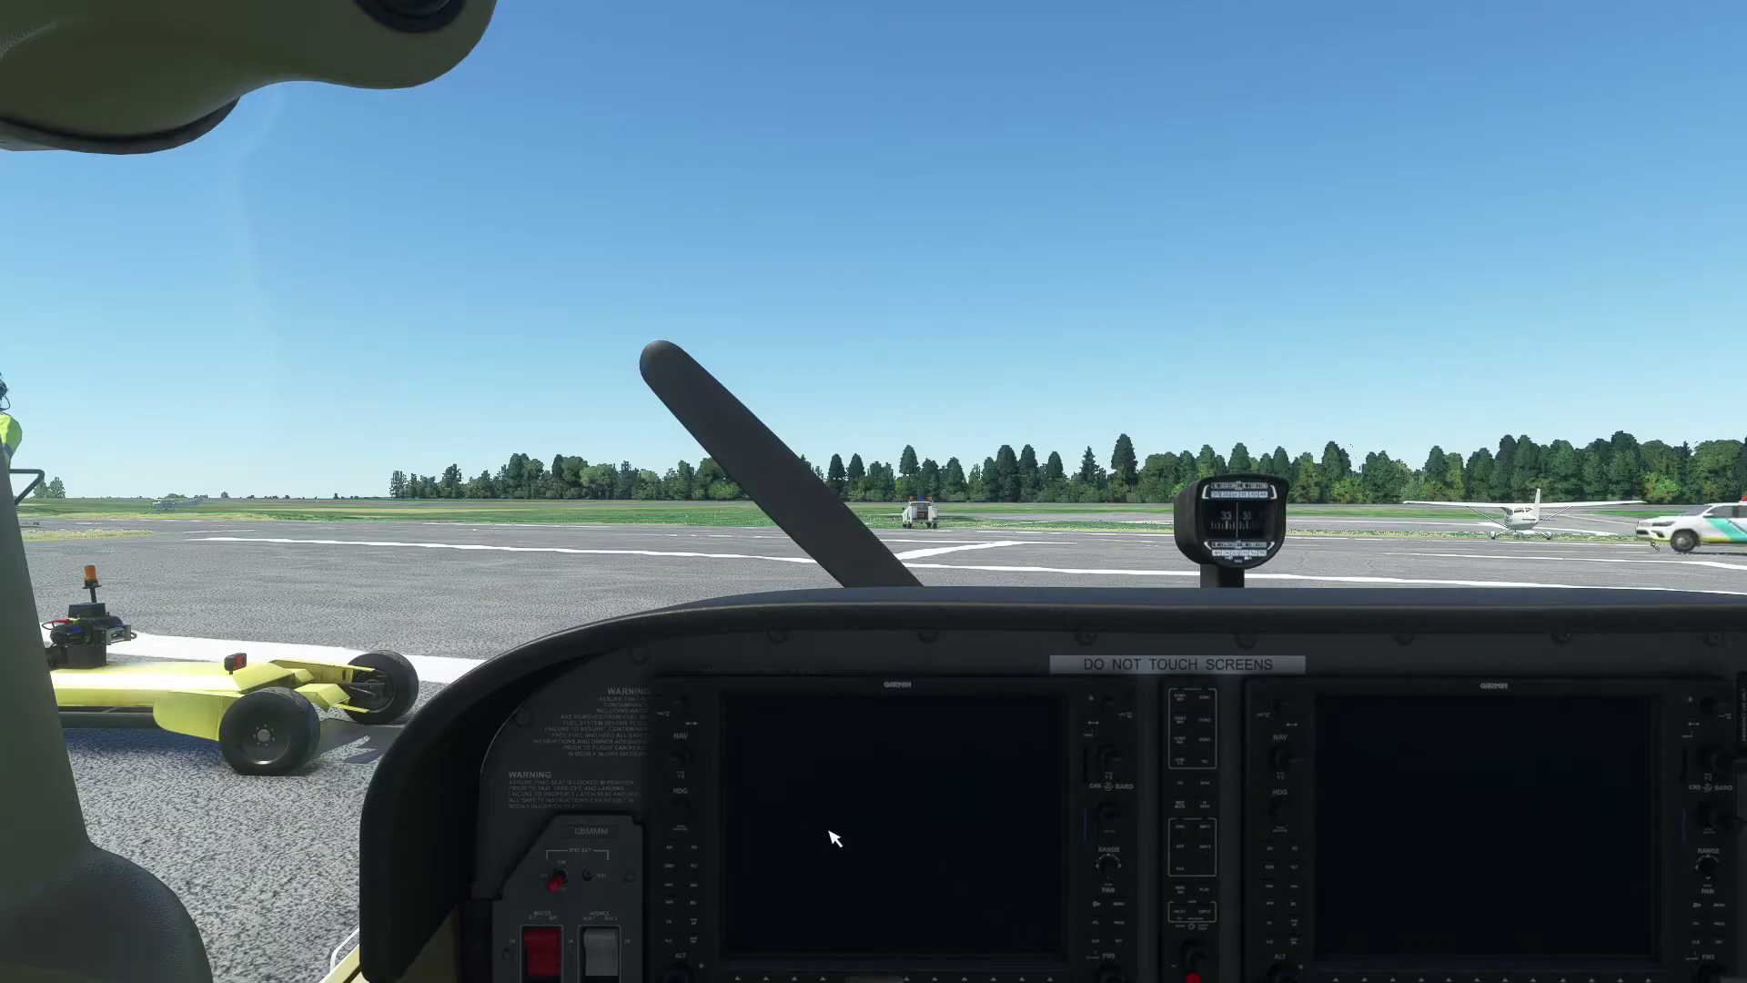
pyautogui.moveTo(702, 27)
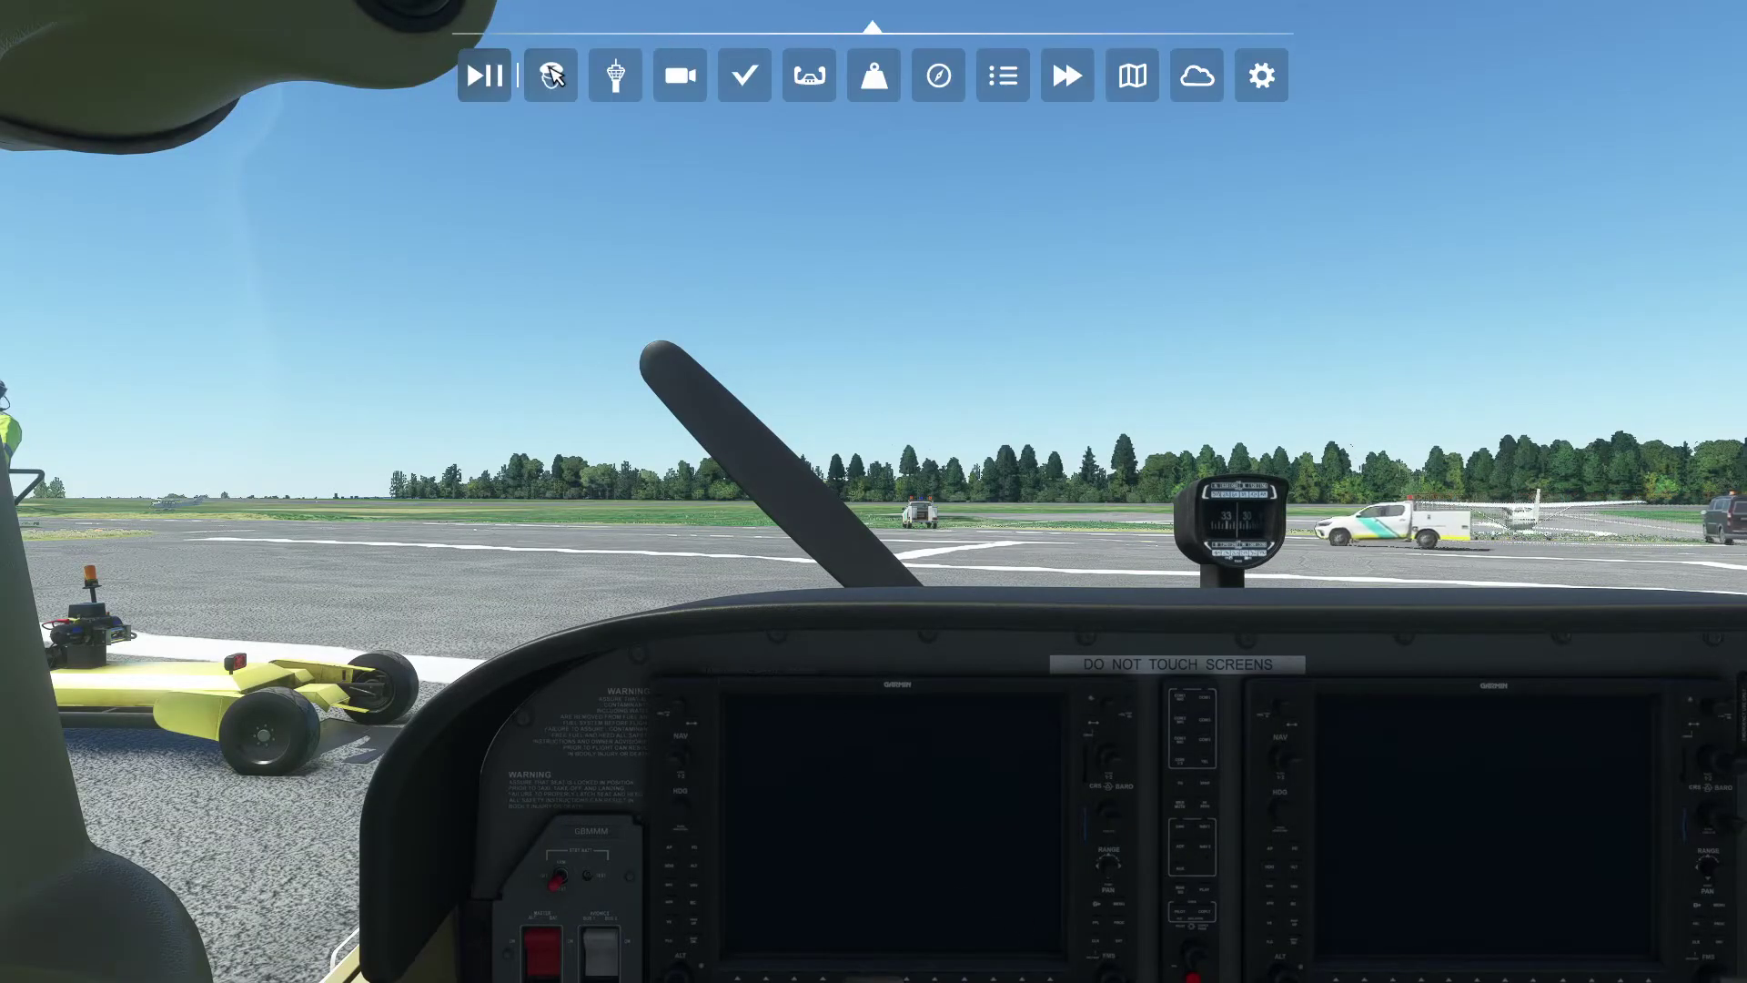
pyautogui.click(618, 84)
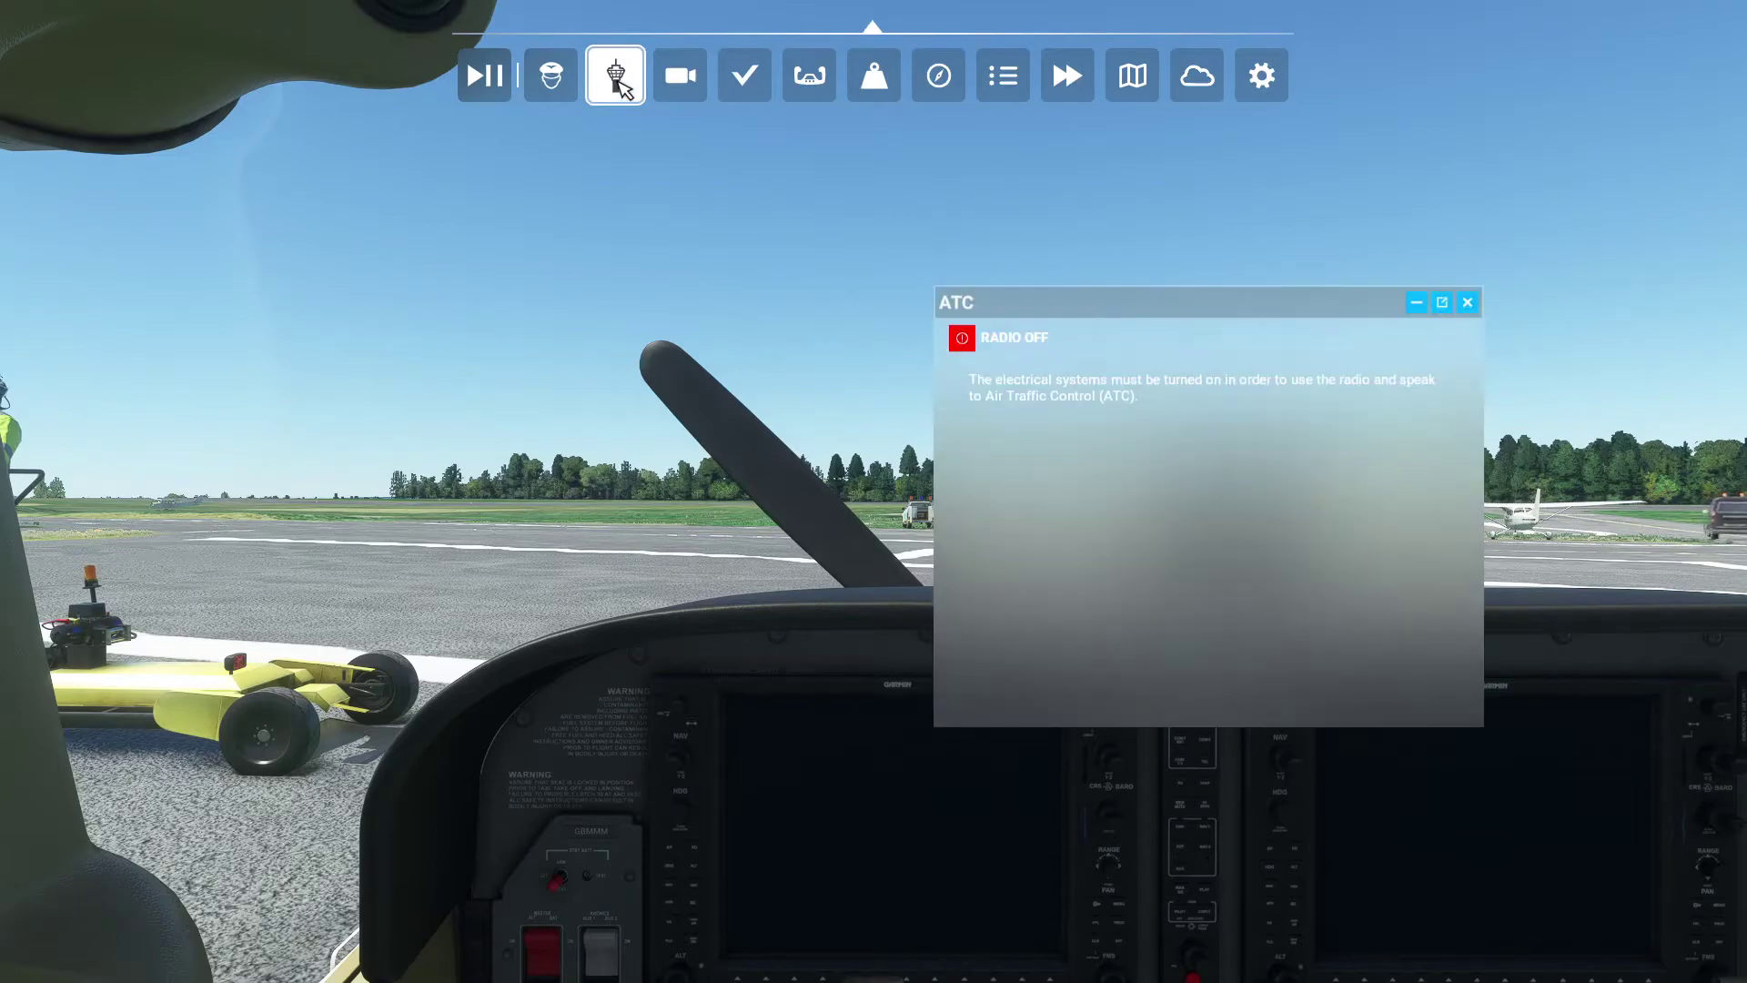
pyautogui.moveTo(1169, 304); pyautogui.dragTo(1037, 209)
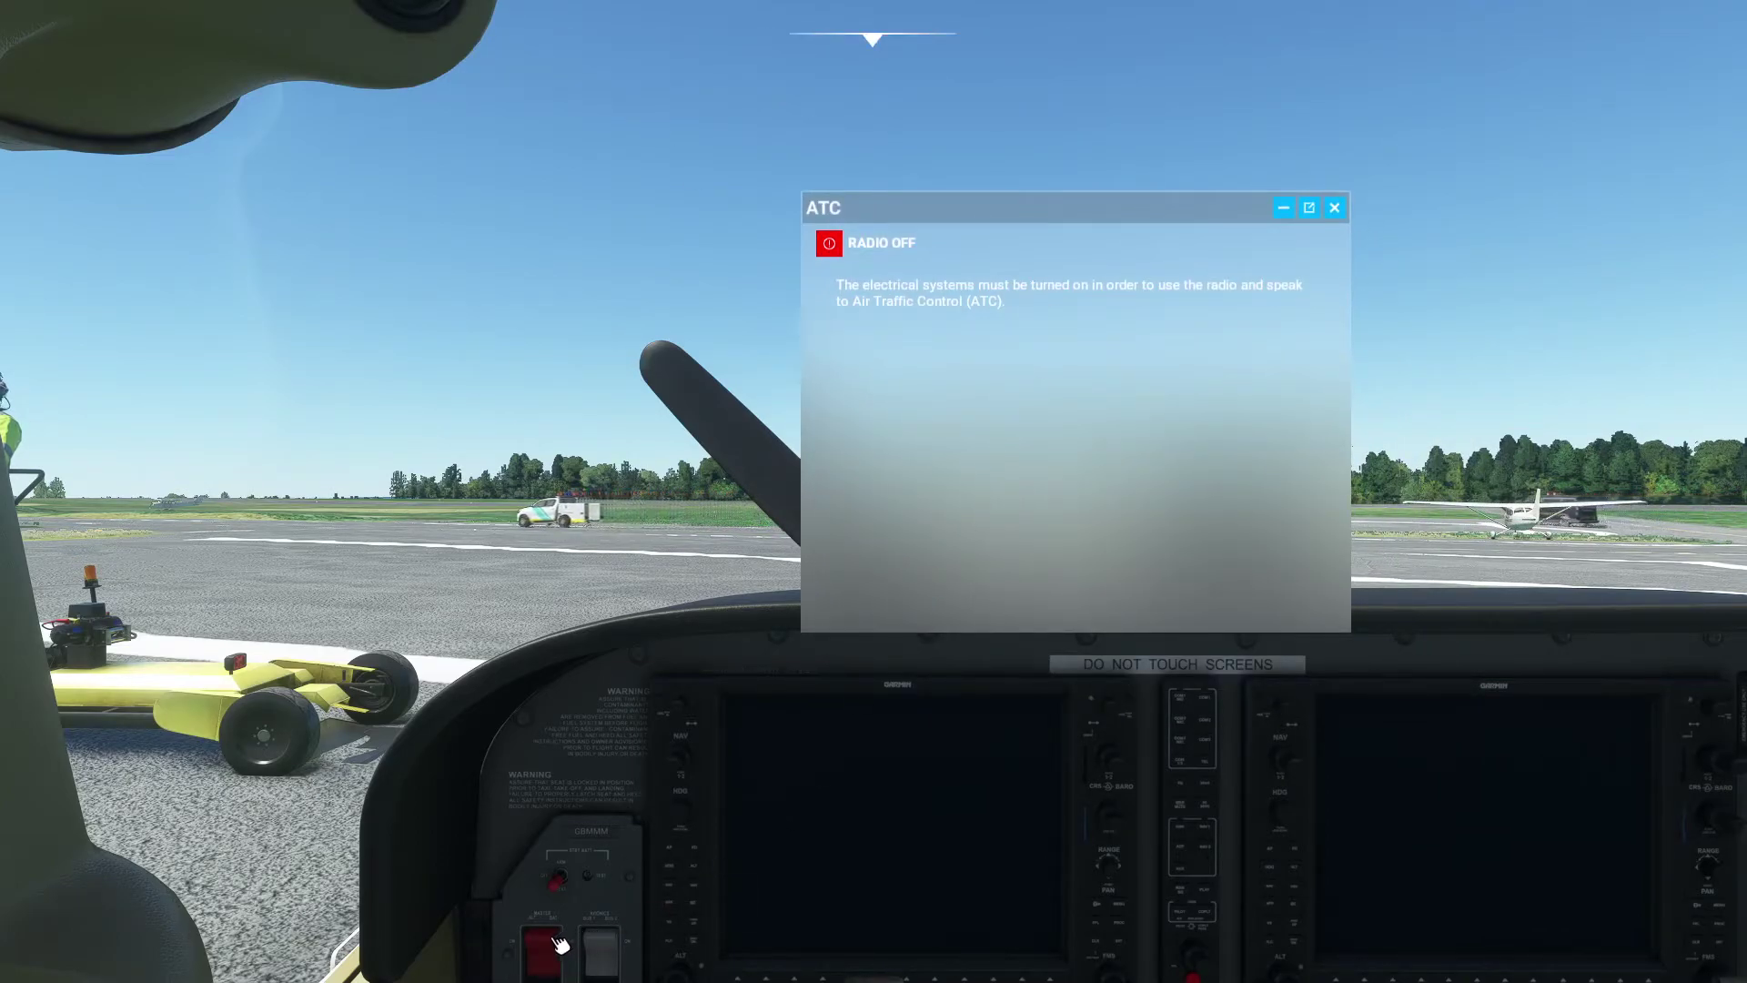
pyautogui.click(597, 944)
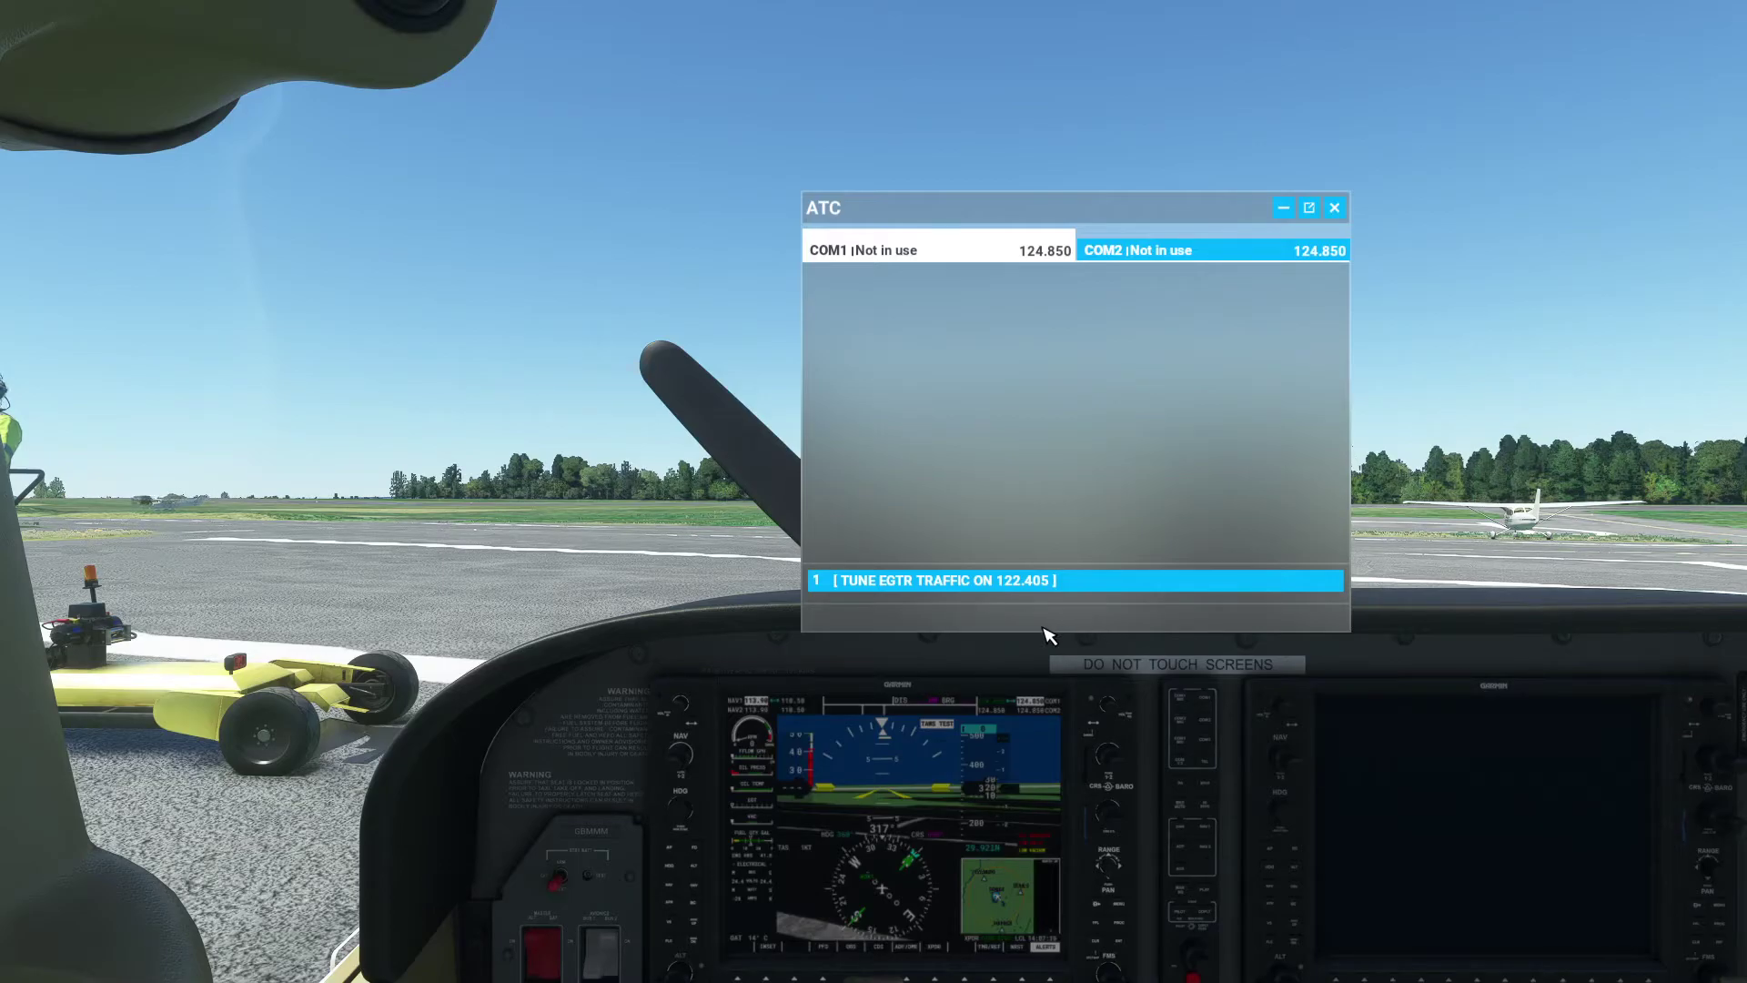
# Return to Axis and Ohs, place its window beside the ATC window, and inspect the first ATC_MENU_1 assignment
pyautogui.hotkey('alt', 'Tab')
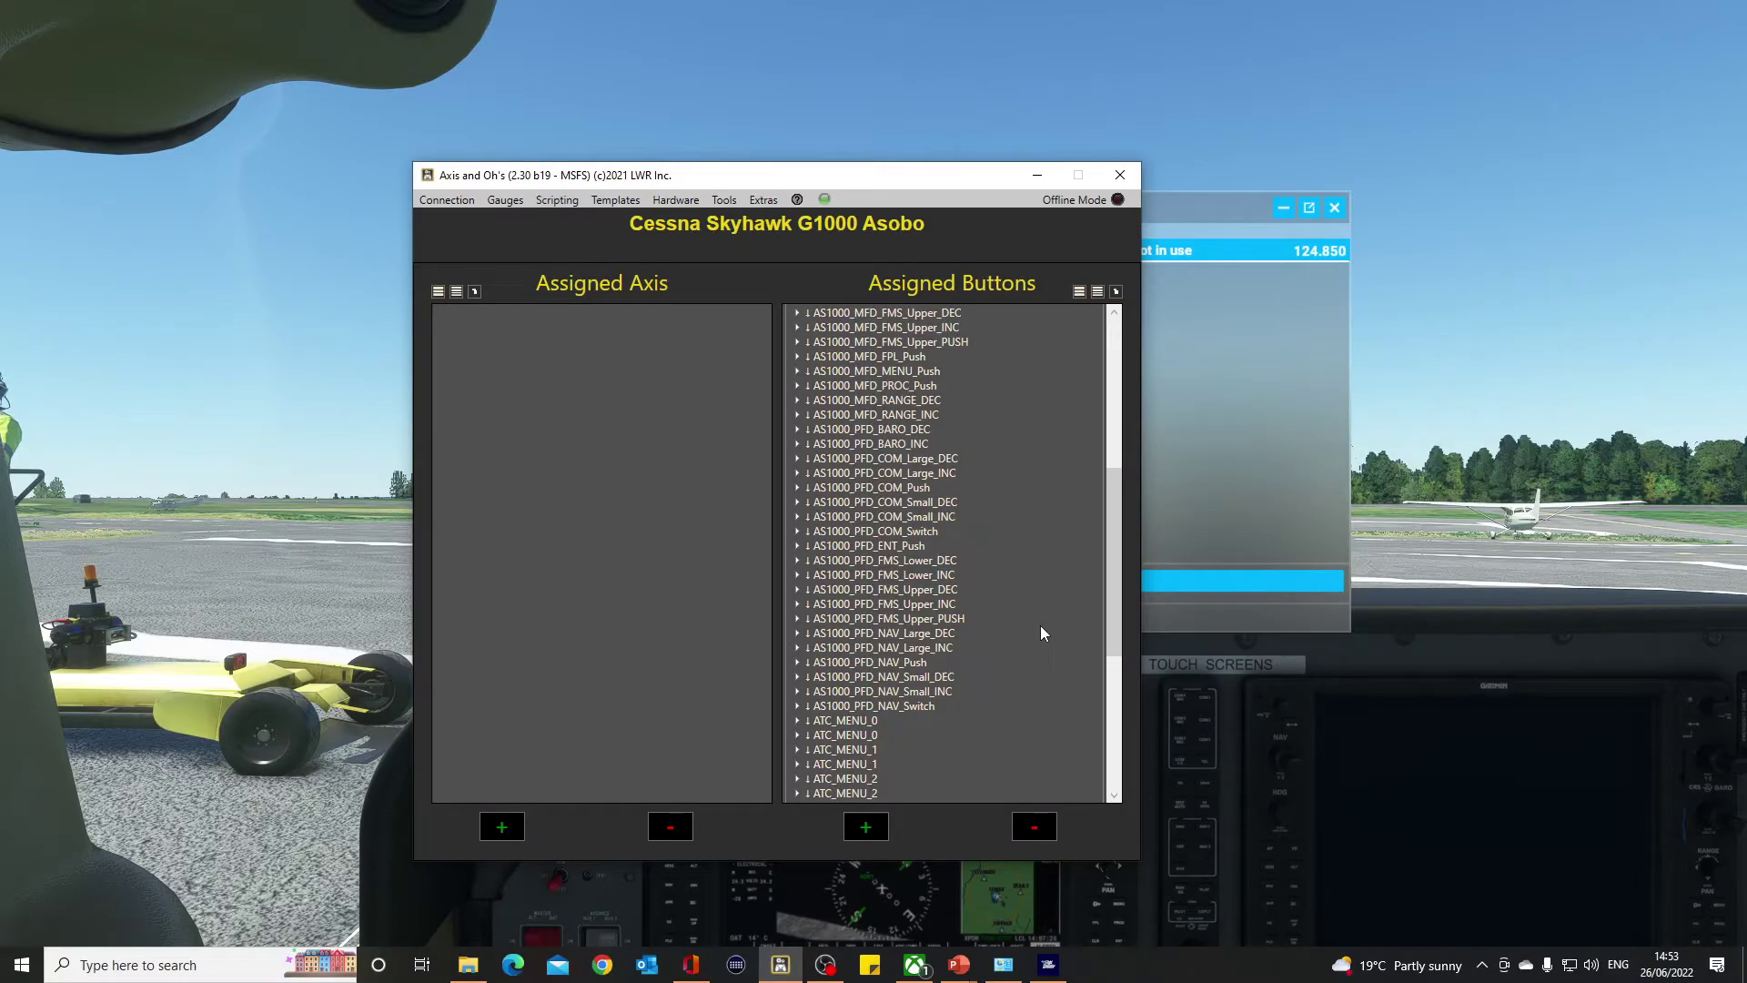
pyautogui.moveTo(1118, 549); pyautogui.dragTo(1110, 604)
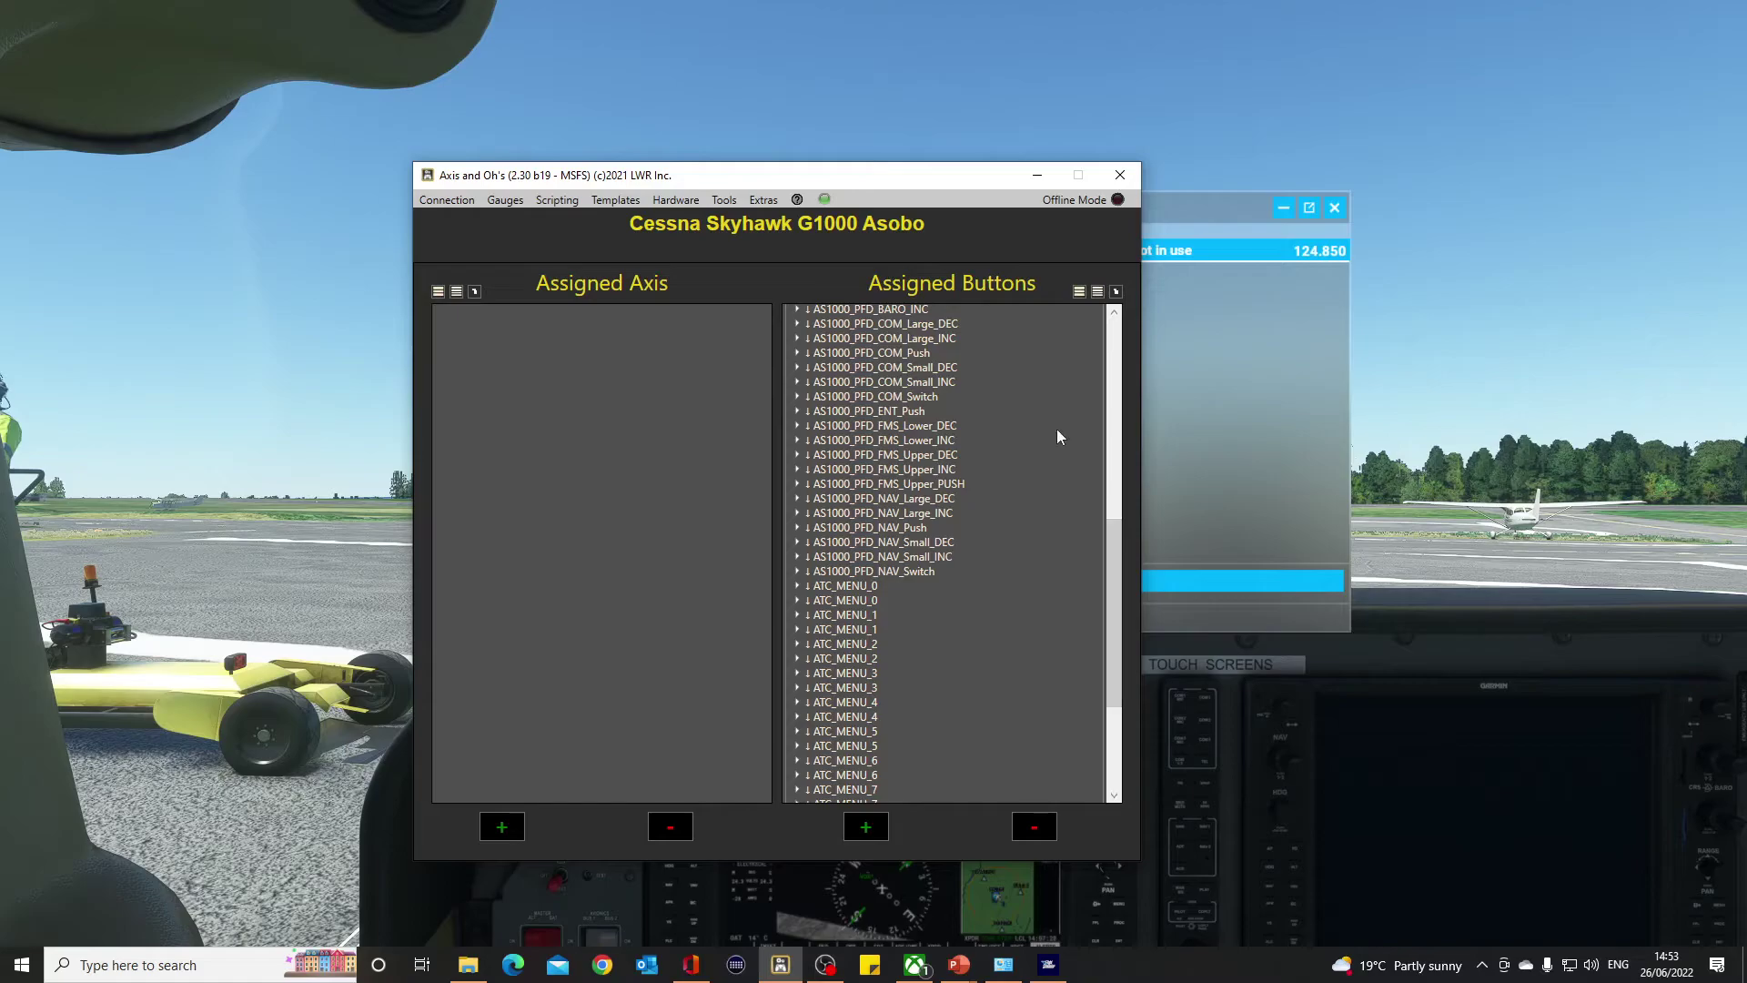
pyautogui.moveTo(859, 182); pyautogui.dragTo(587, 169)
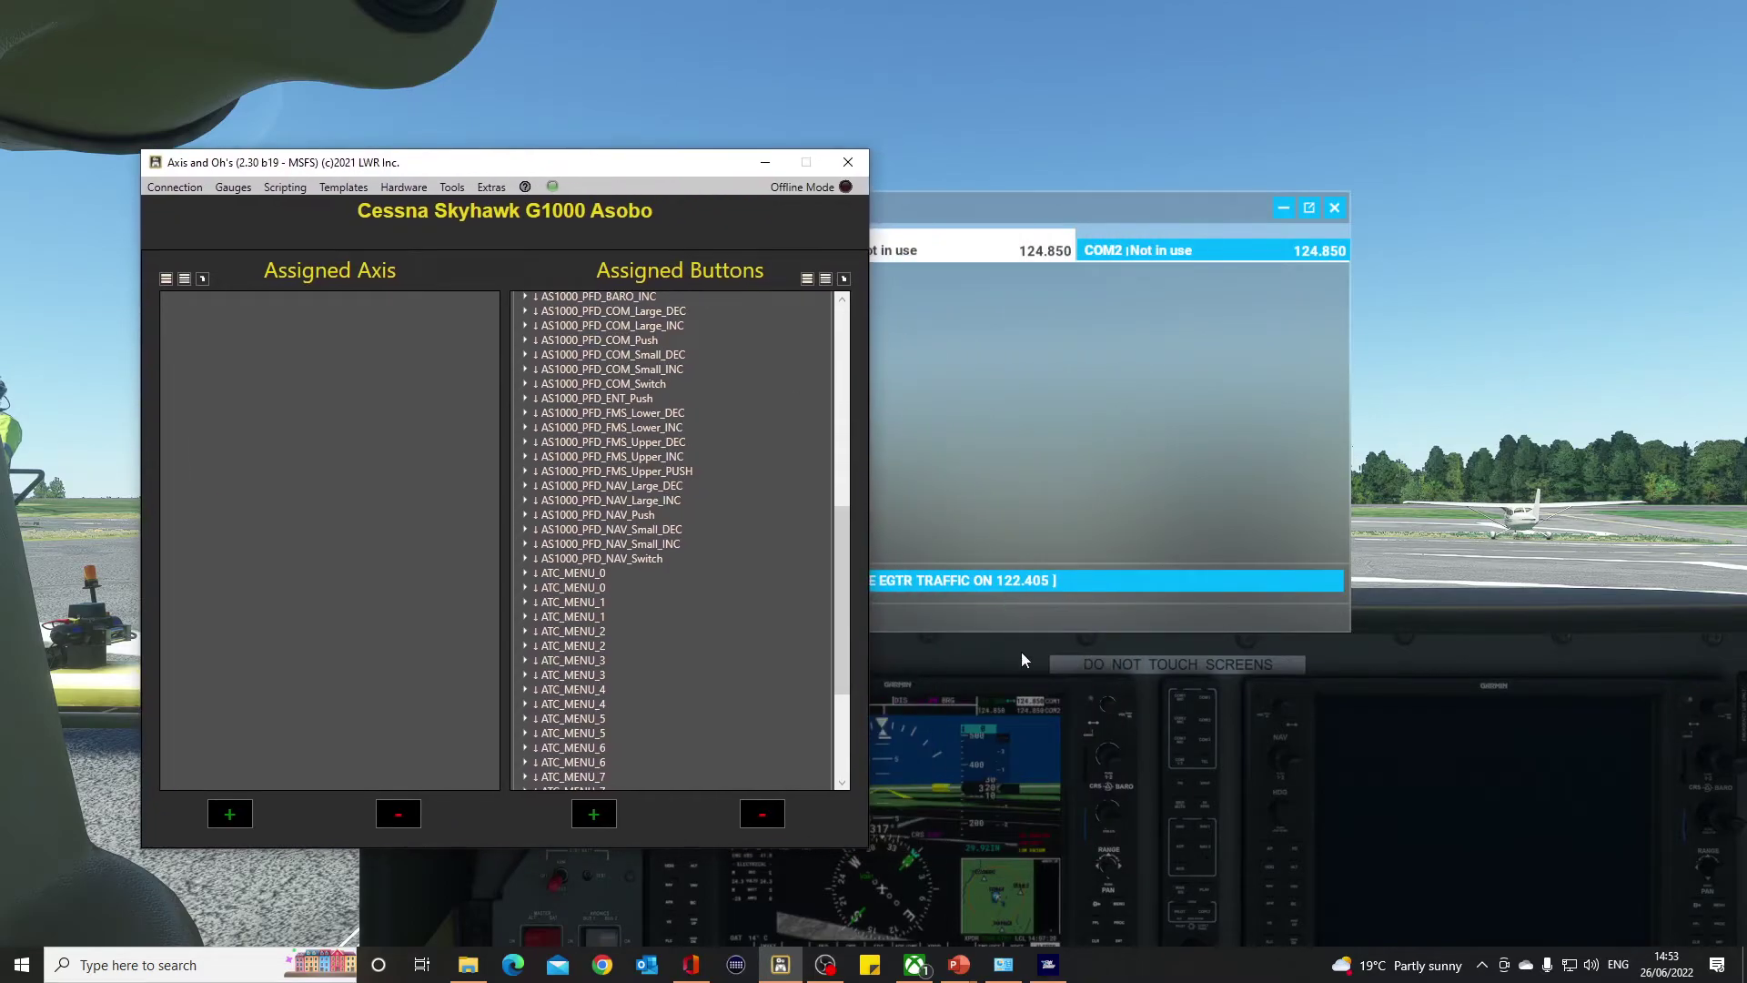
pyautogui.doubleClick(581, 603)
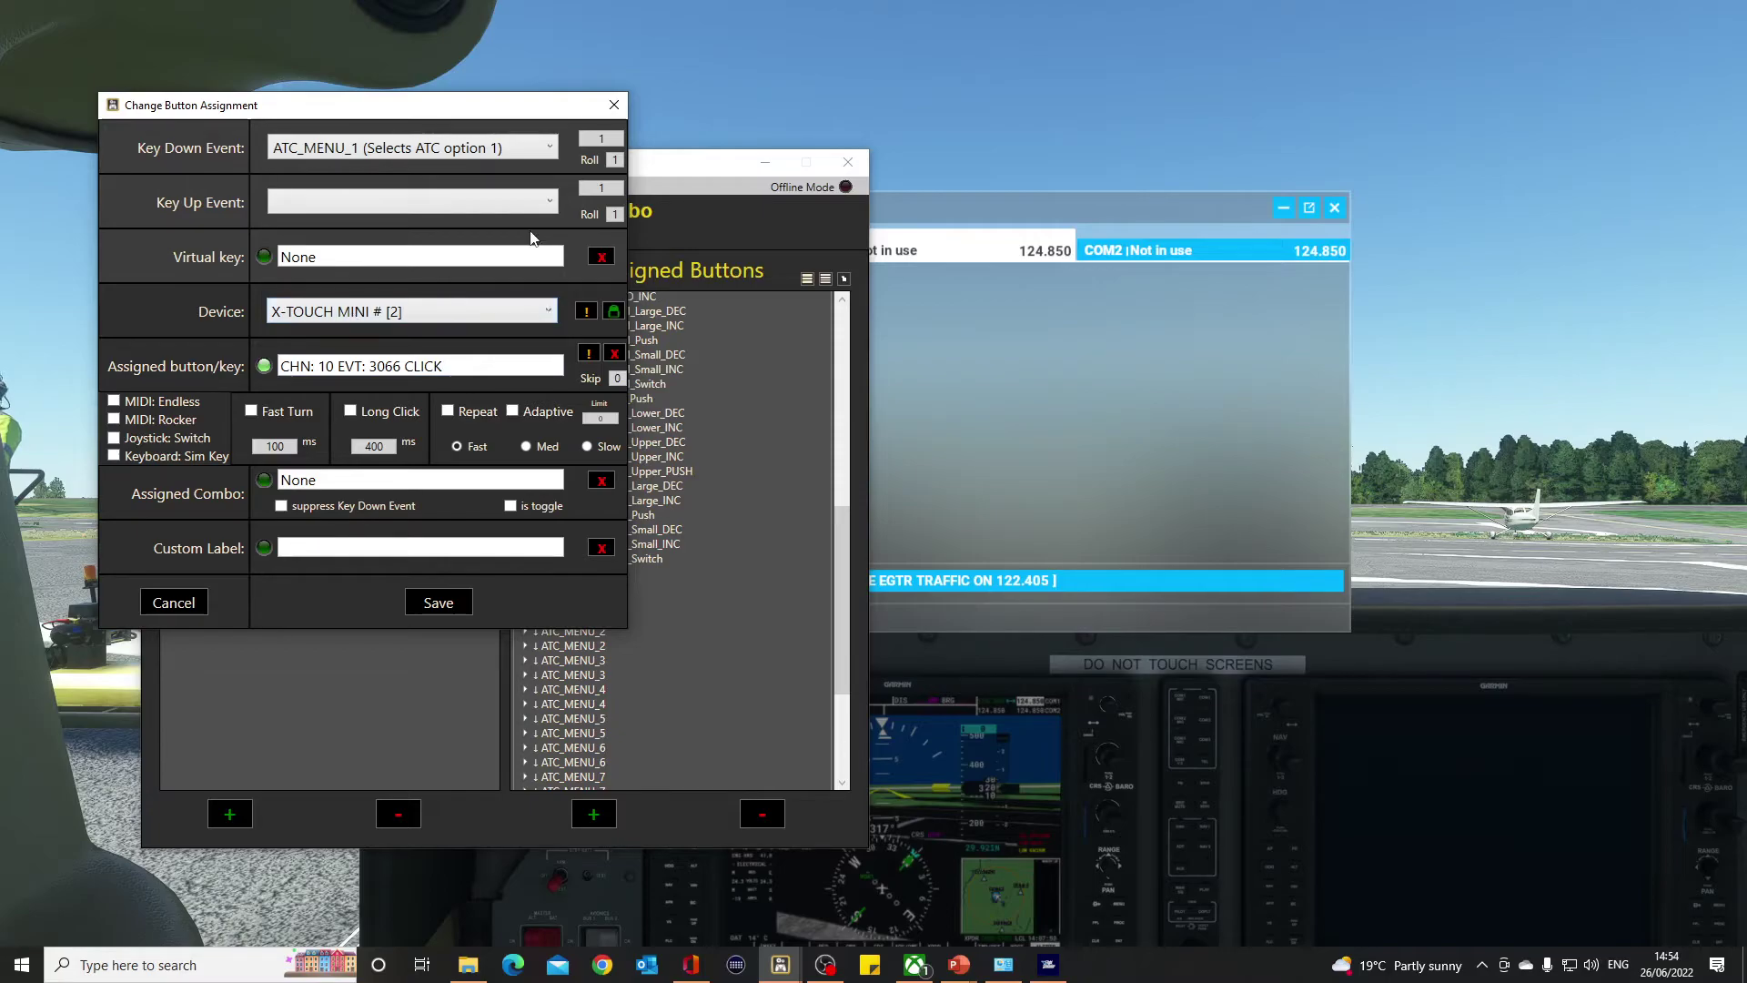
pyautogui.click(615, 105)
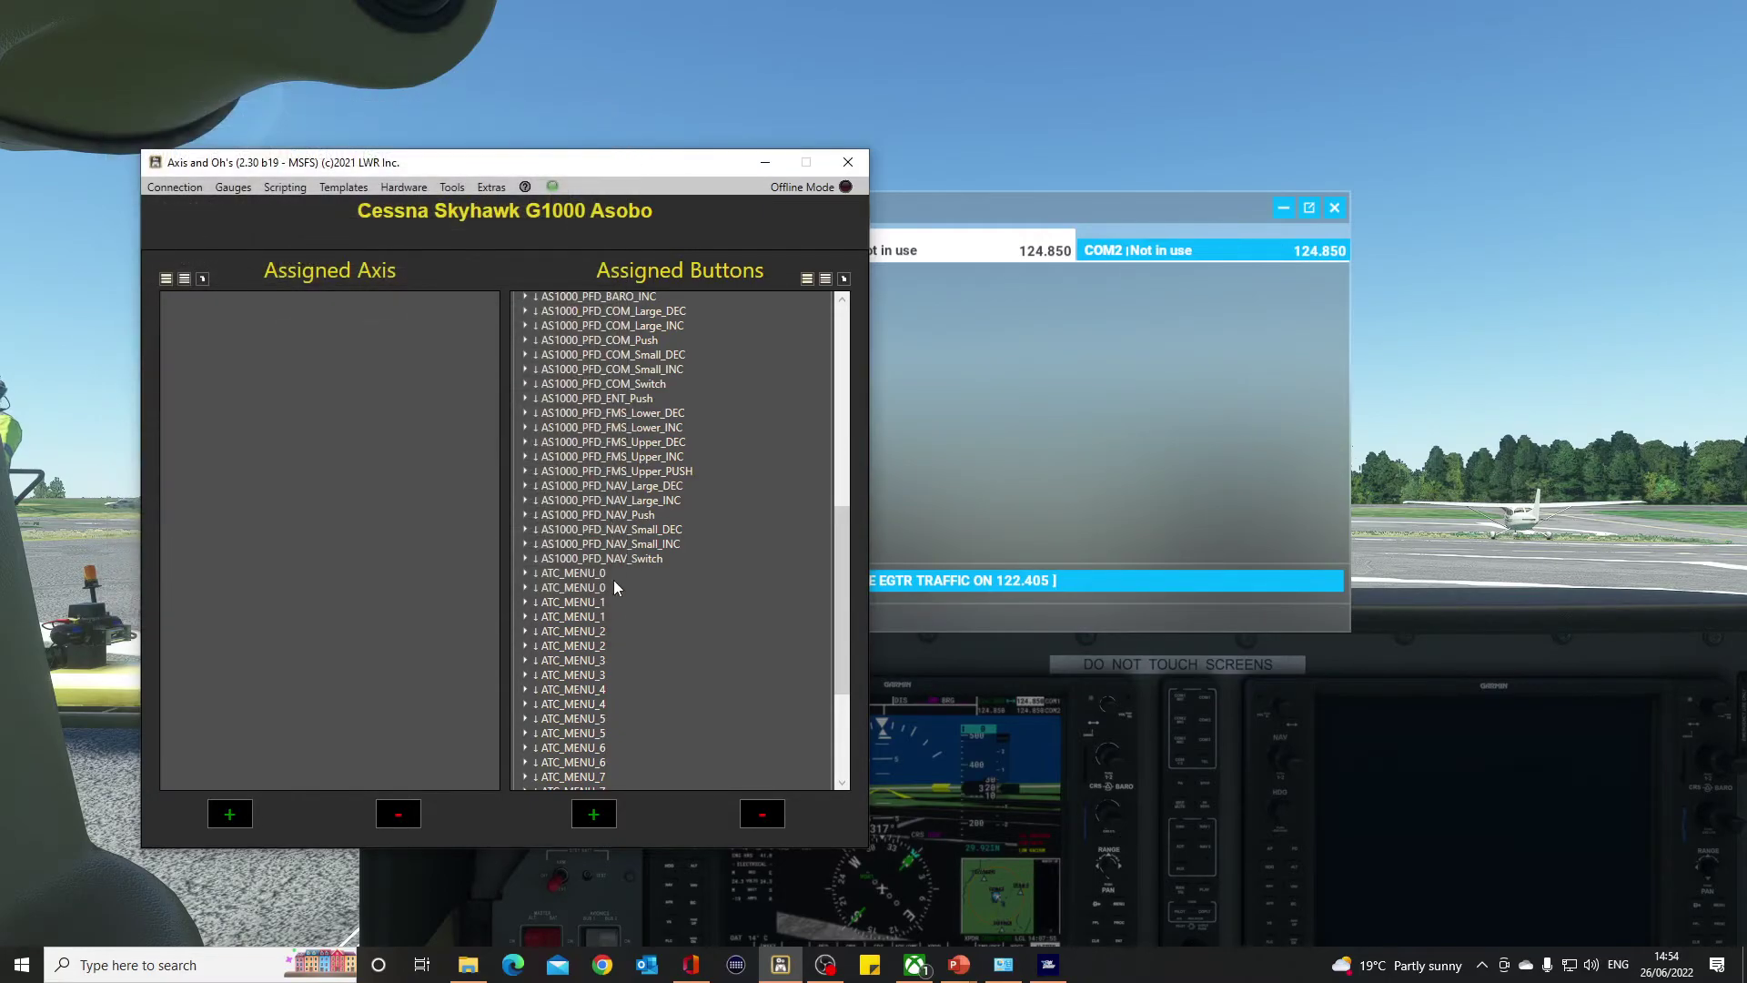
# Inspect the second ATC_MENU_1 assignment, including its key down event choices and device setting, and close it
pyautogui.doubleClick(589, 617)
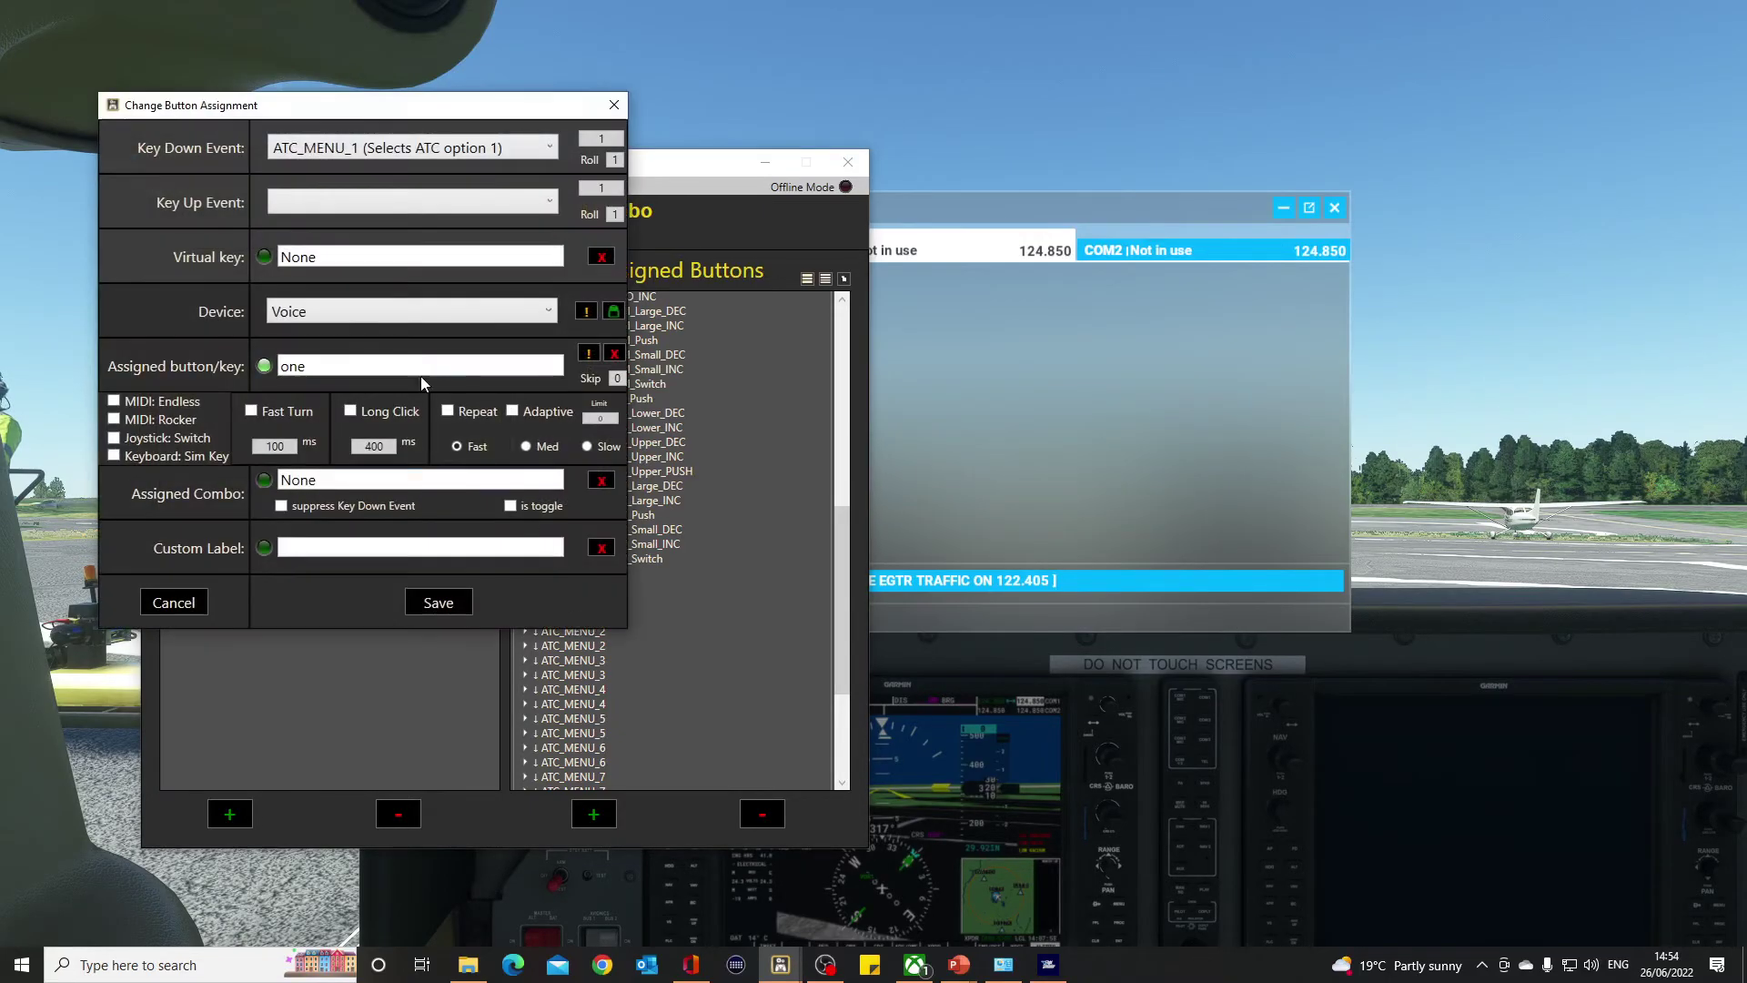
pyautogui.click(551, 148)
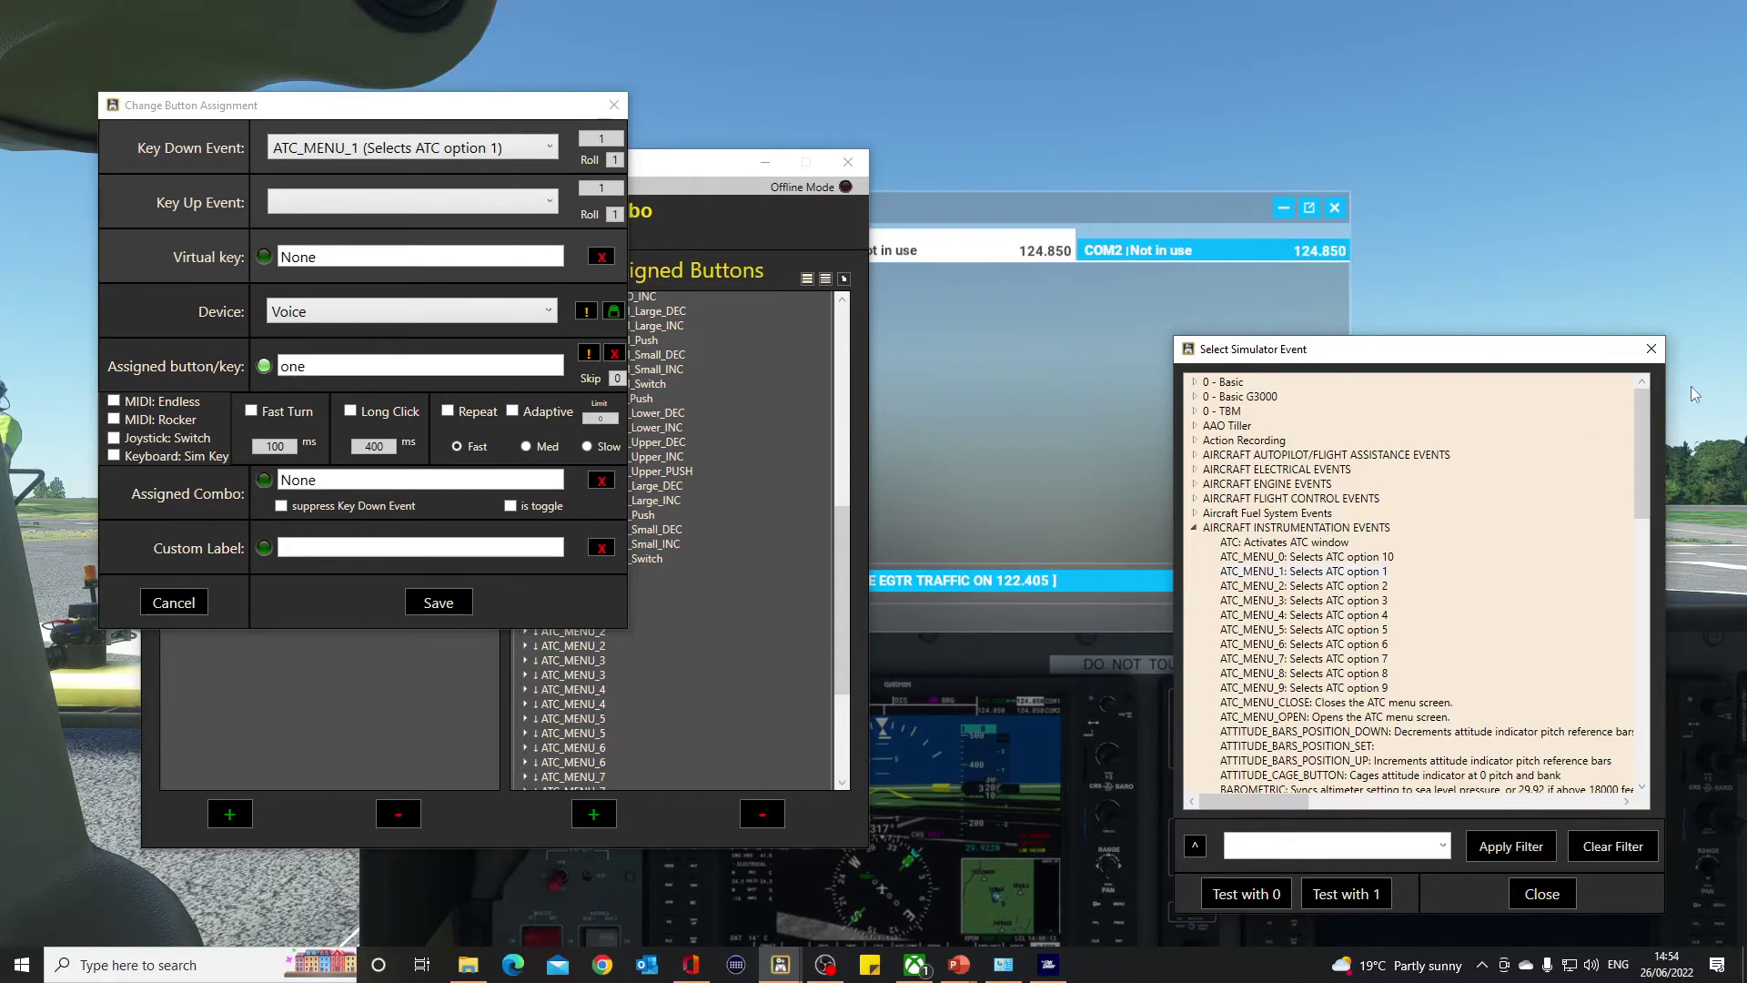
pyautogui.click(1652, 350)
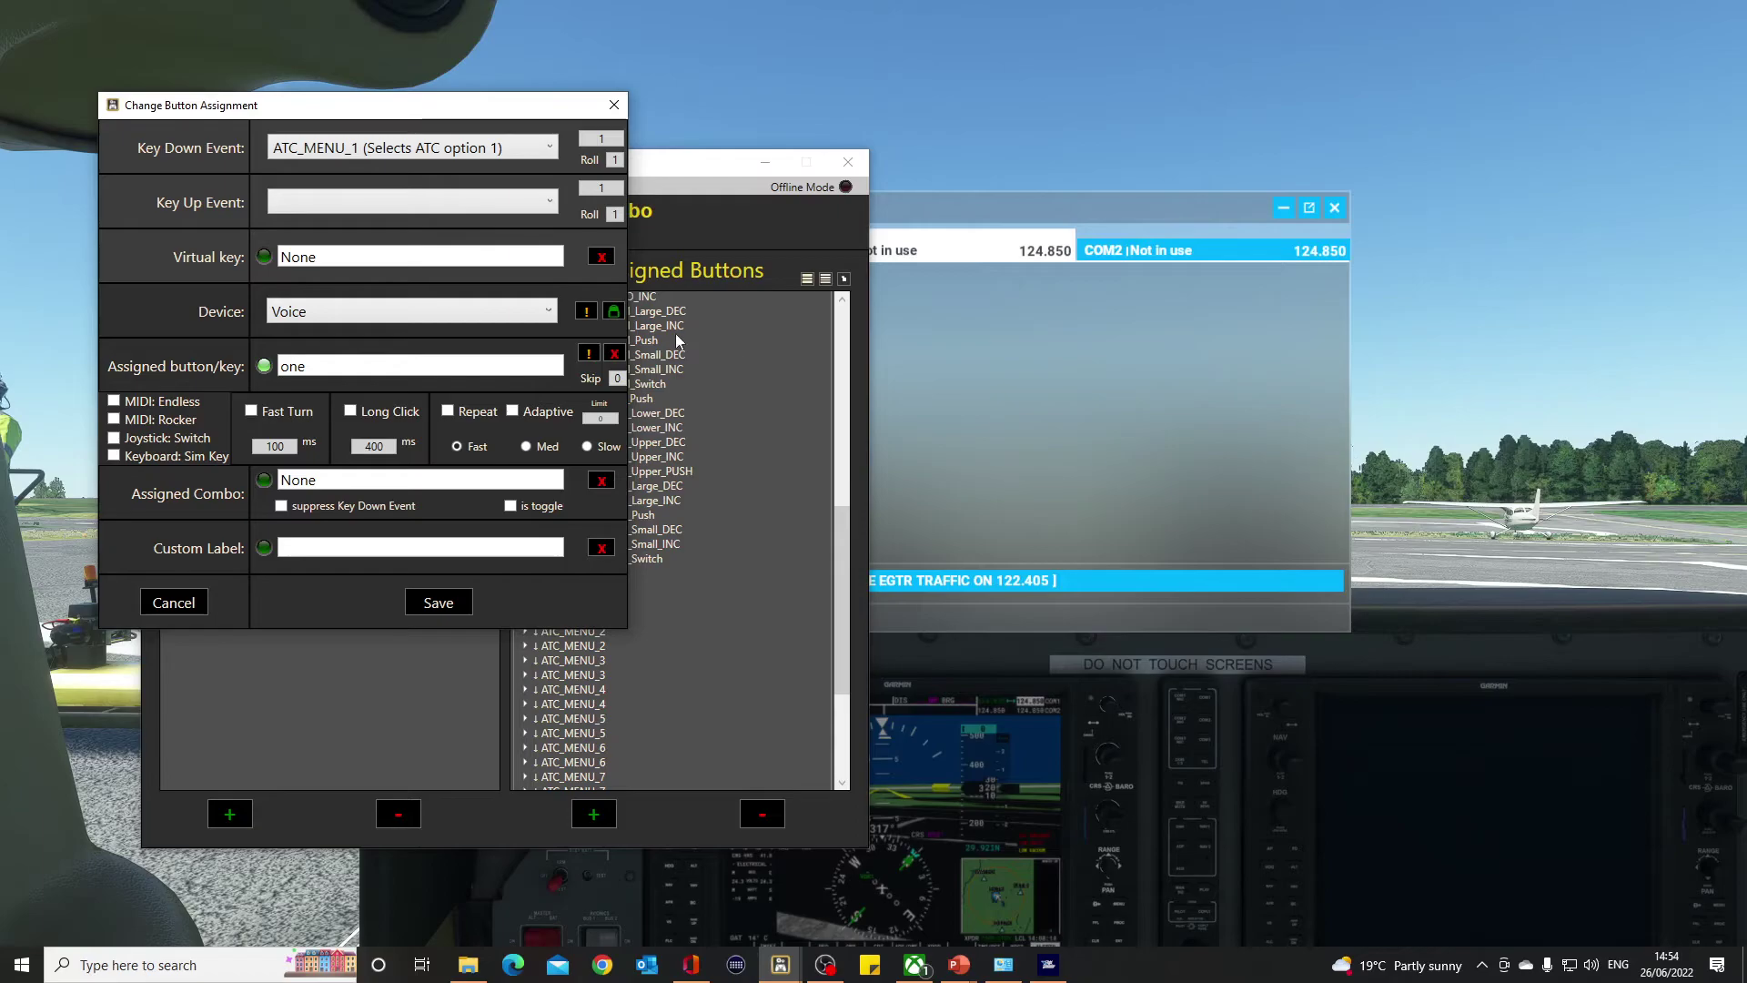
pyautogui.click(548, 312)
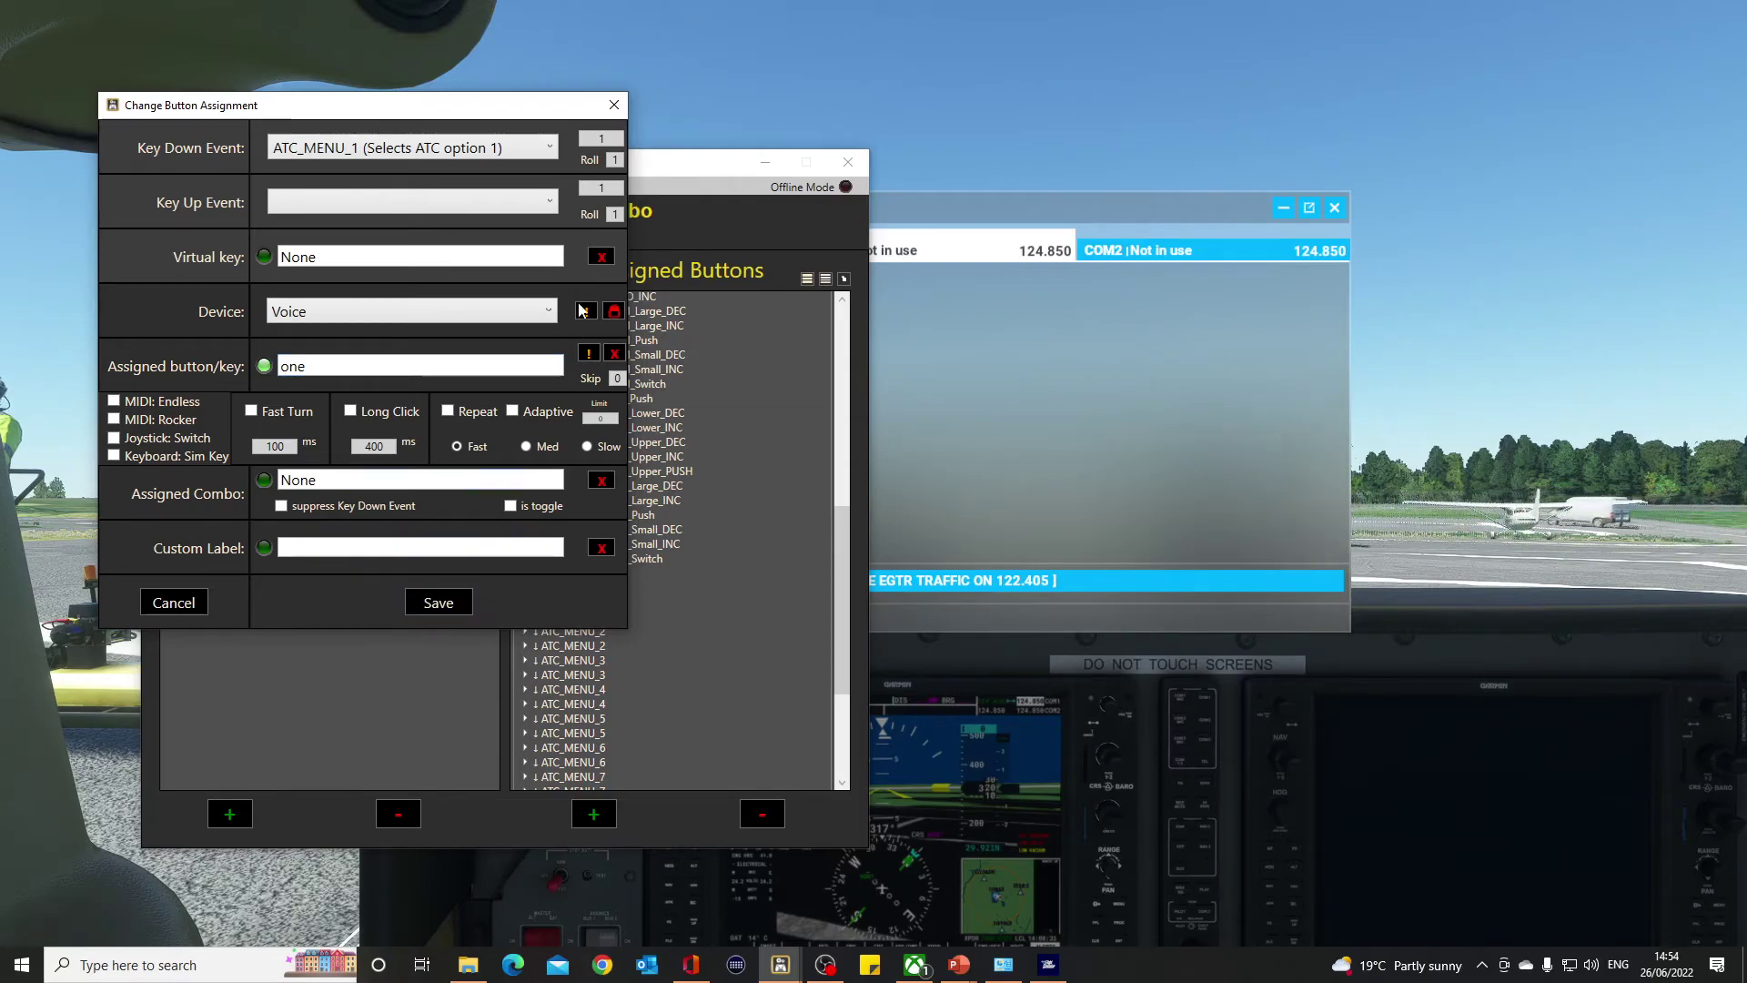
pyautogui.click(615, 113)
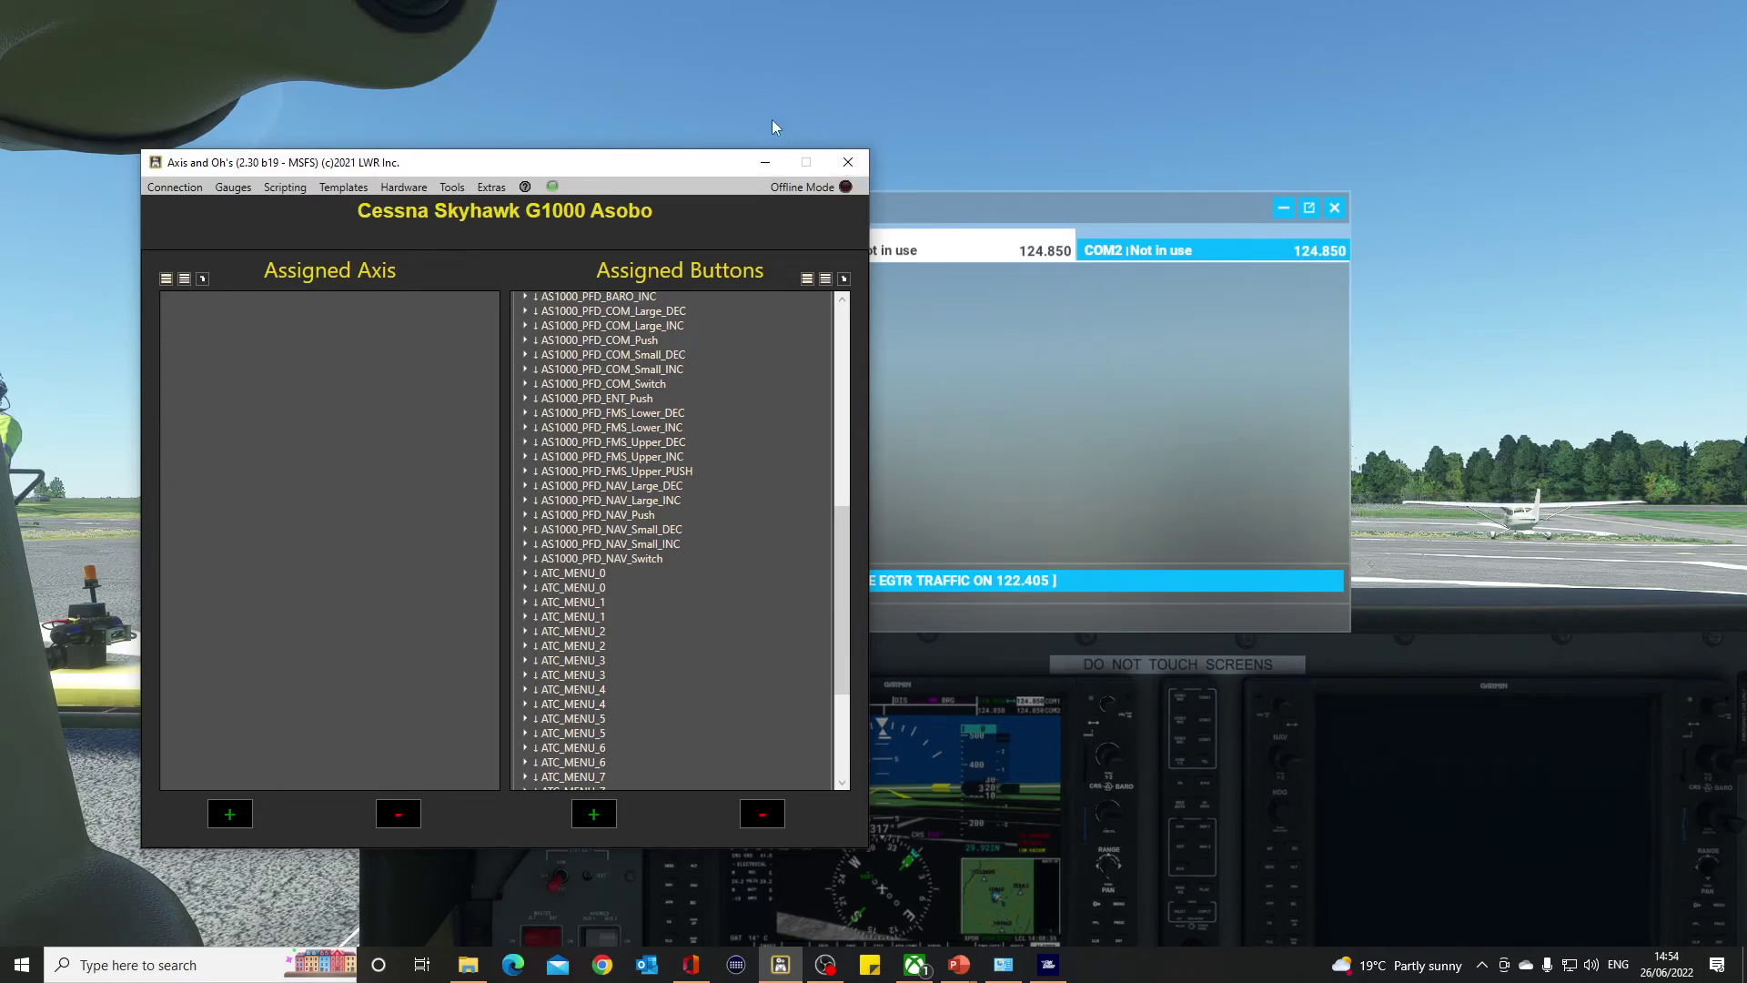
# Switch to the flight simulator, reposition the ATC window, and tune EGTR traffic on 122.405
pyautogui.click(936, 142)
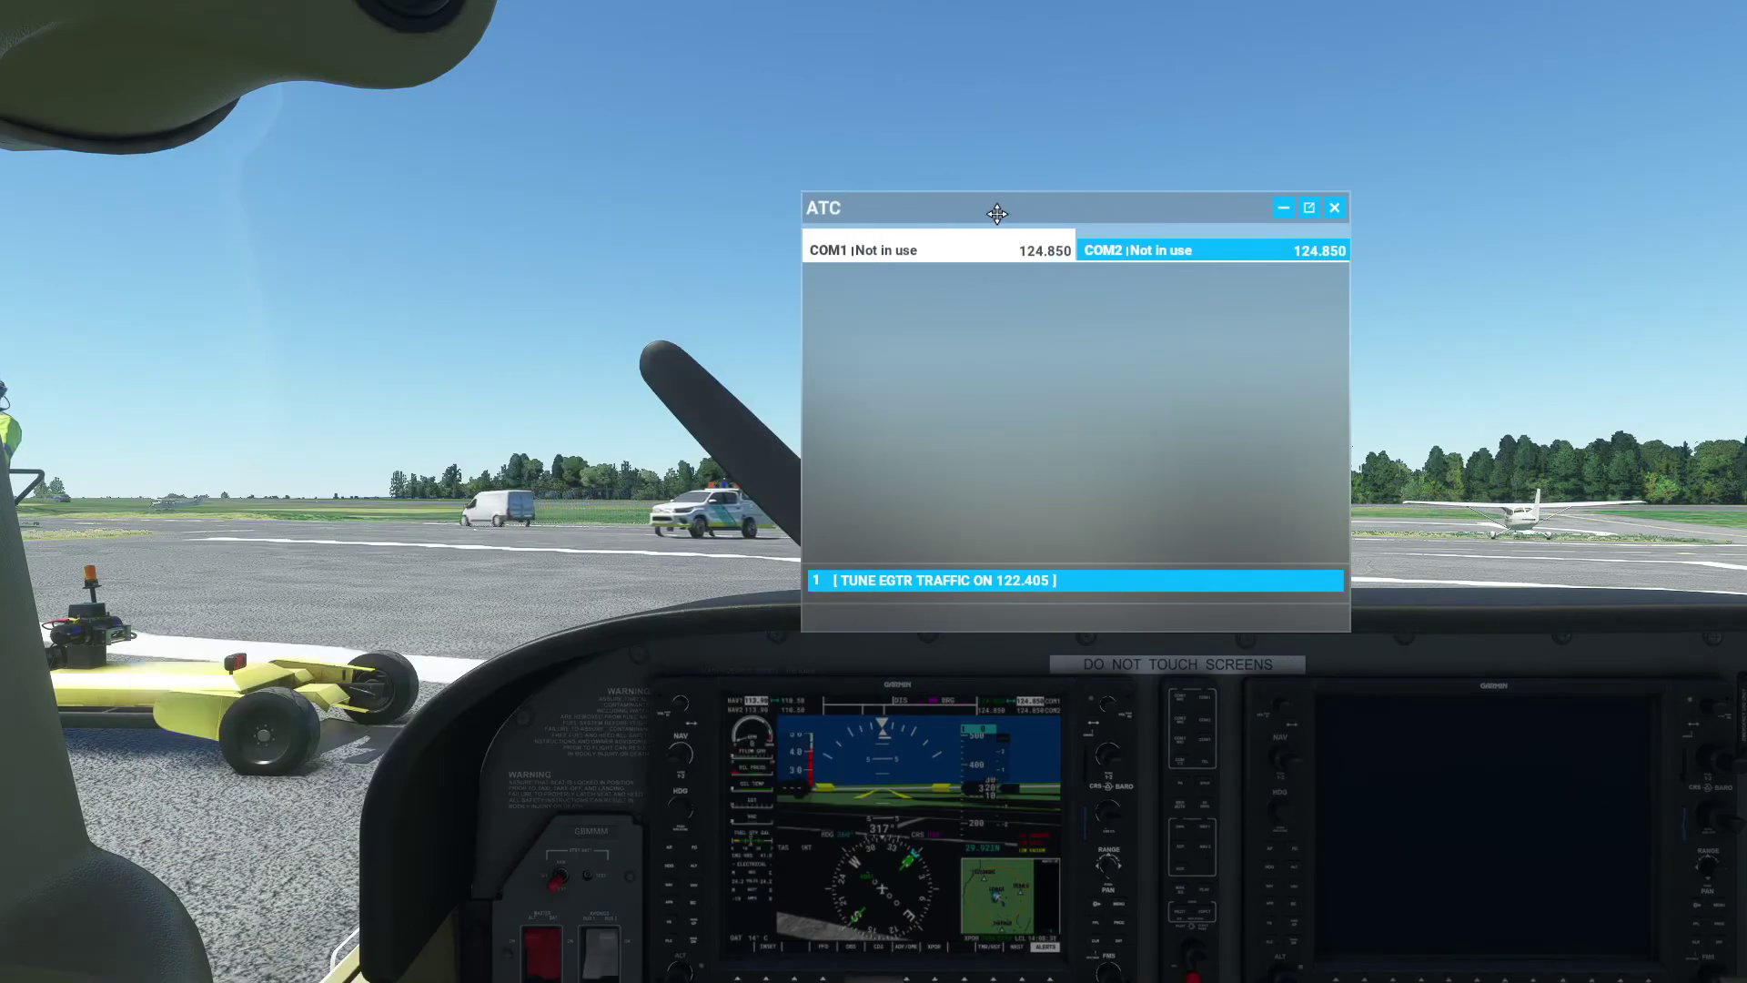
pyautogui.moveTo(1006, 215); pyautogui.dragTo(819, 186)
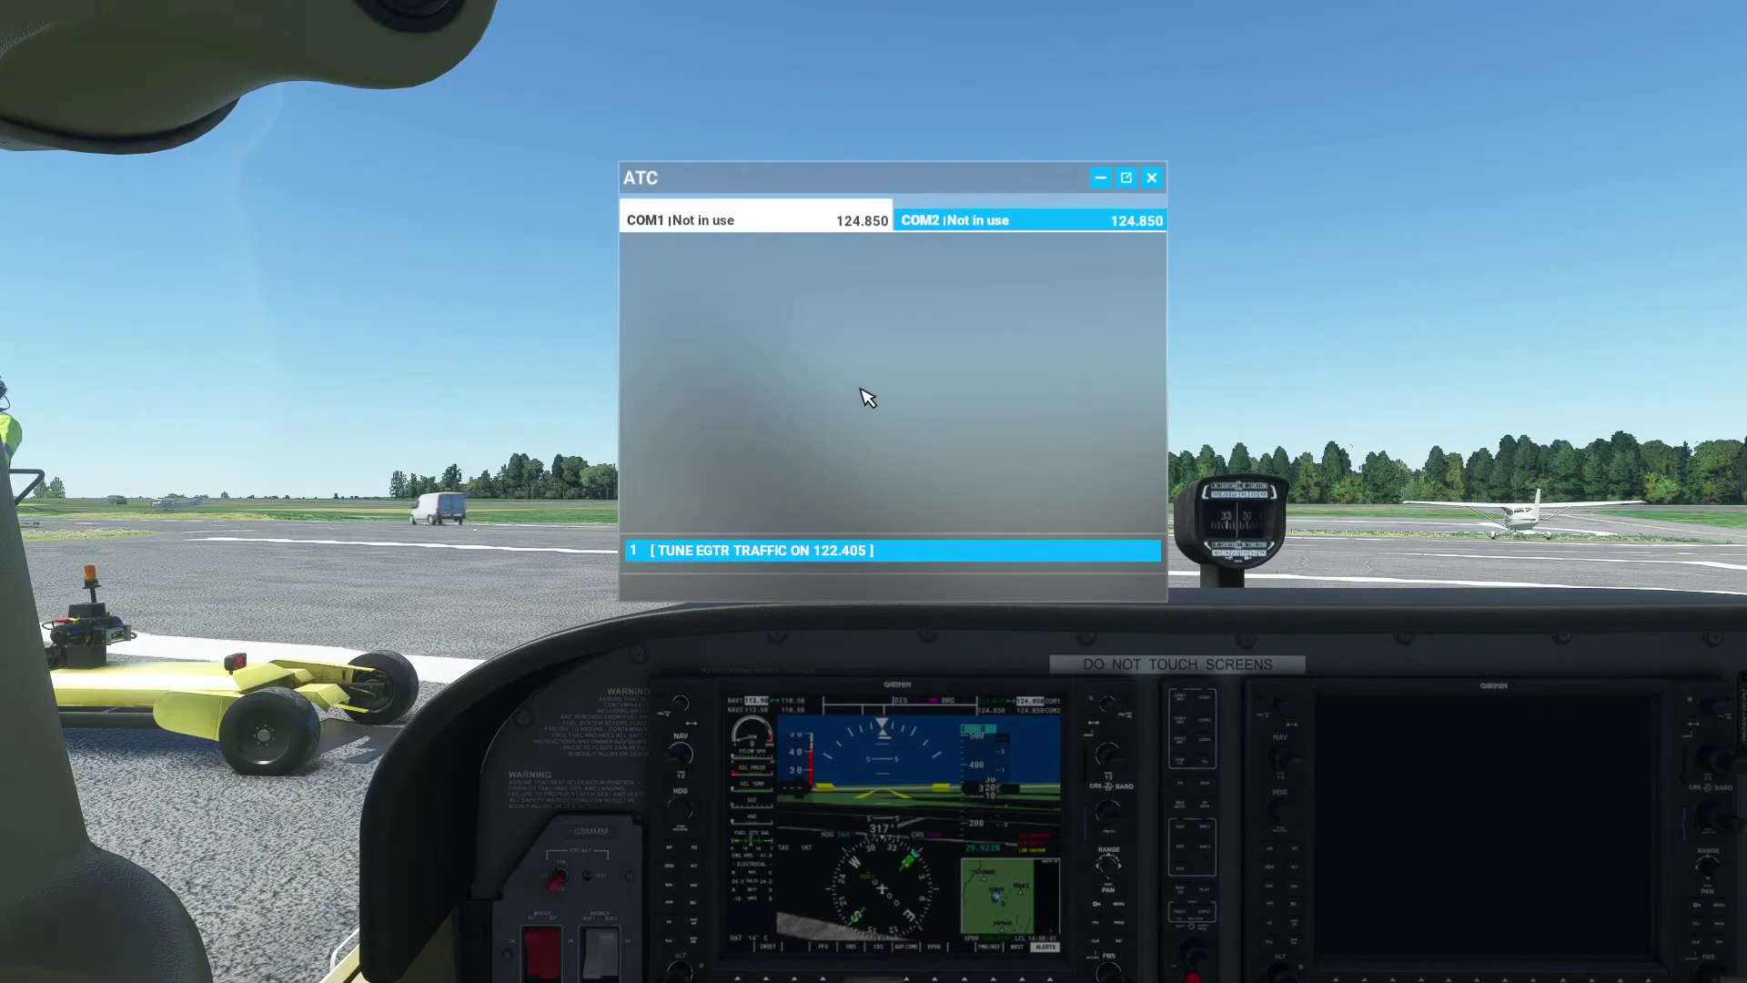
pyautogui.press('1')
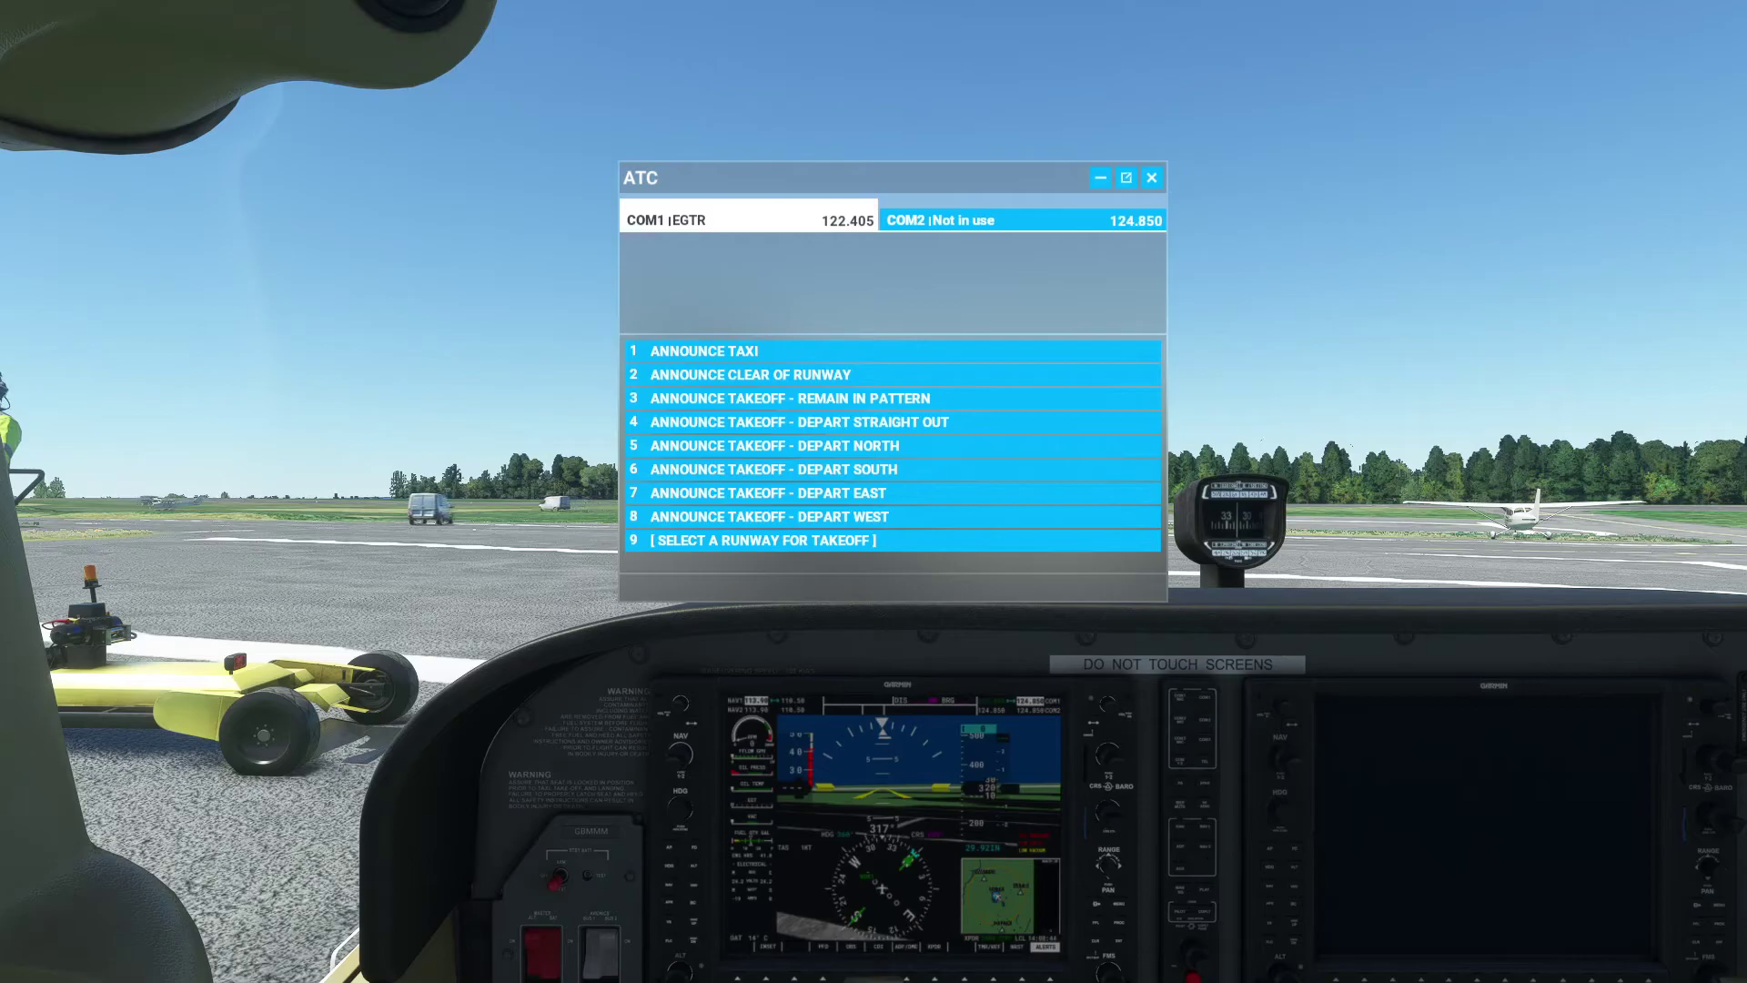
# Make ATC announcements for taxi, takeoff departing south, takeoff remaining in the pattern, and taxi again
pyautogui.press('1')
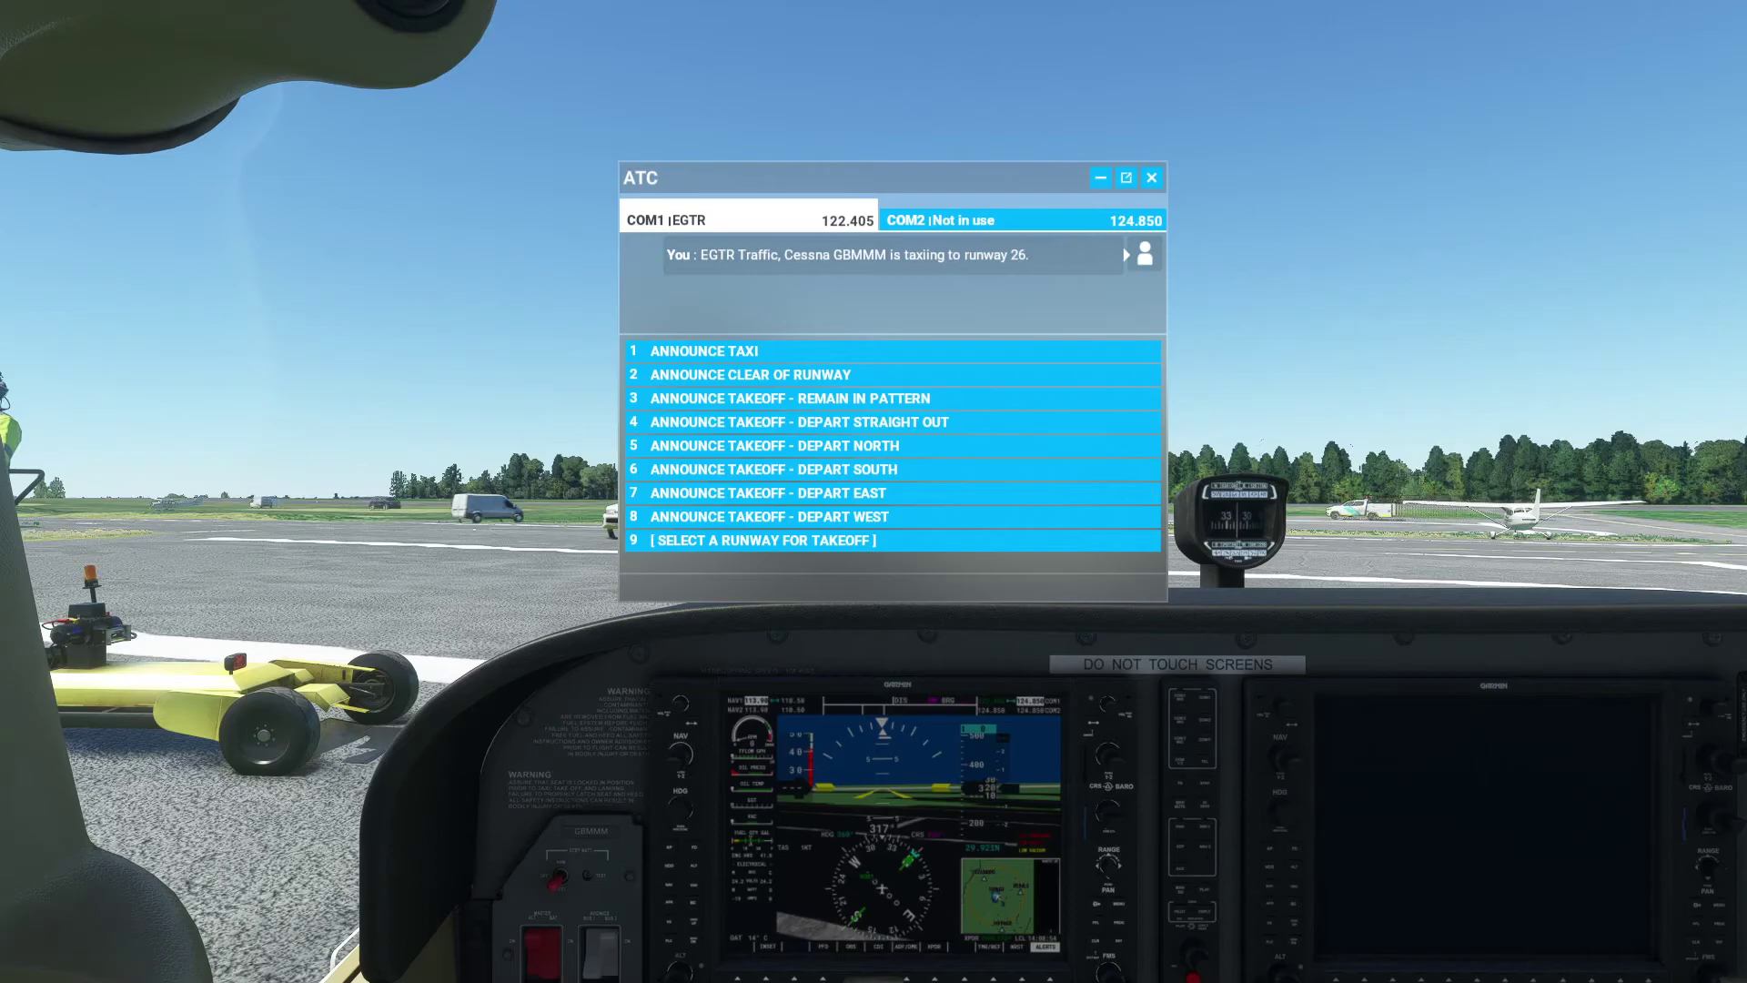
pyautogui.press('6')
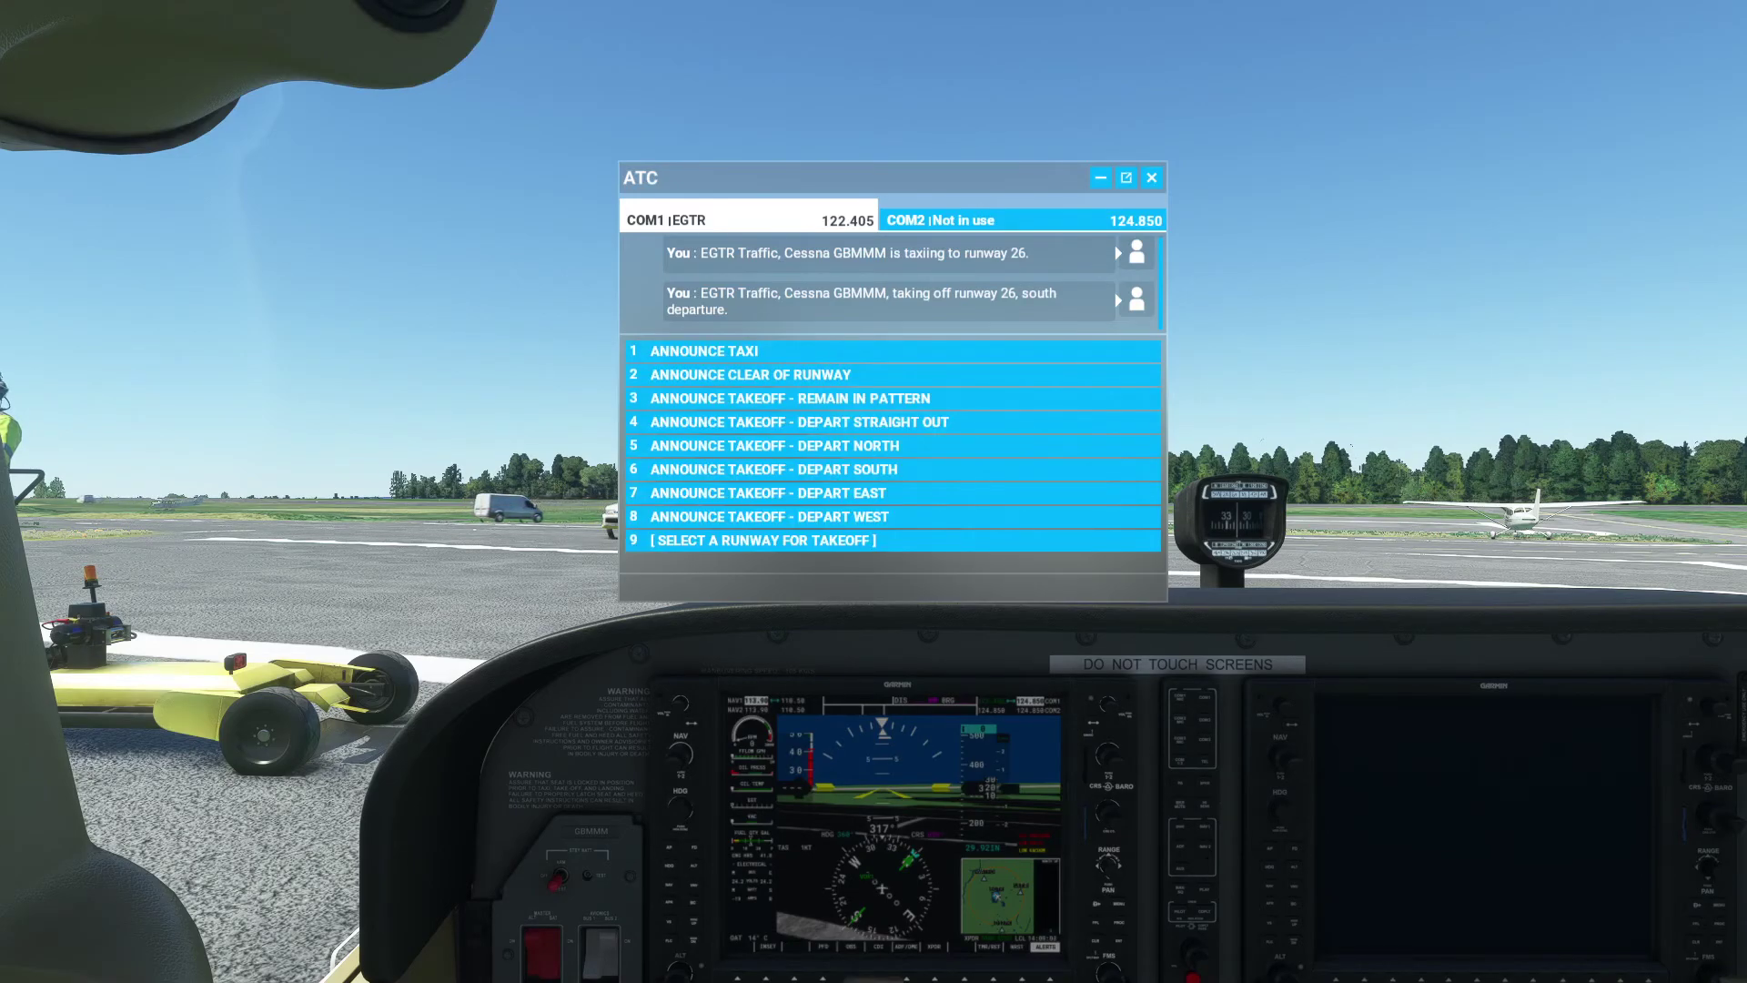
pyautogui.press('3')
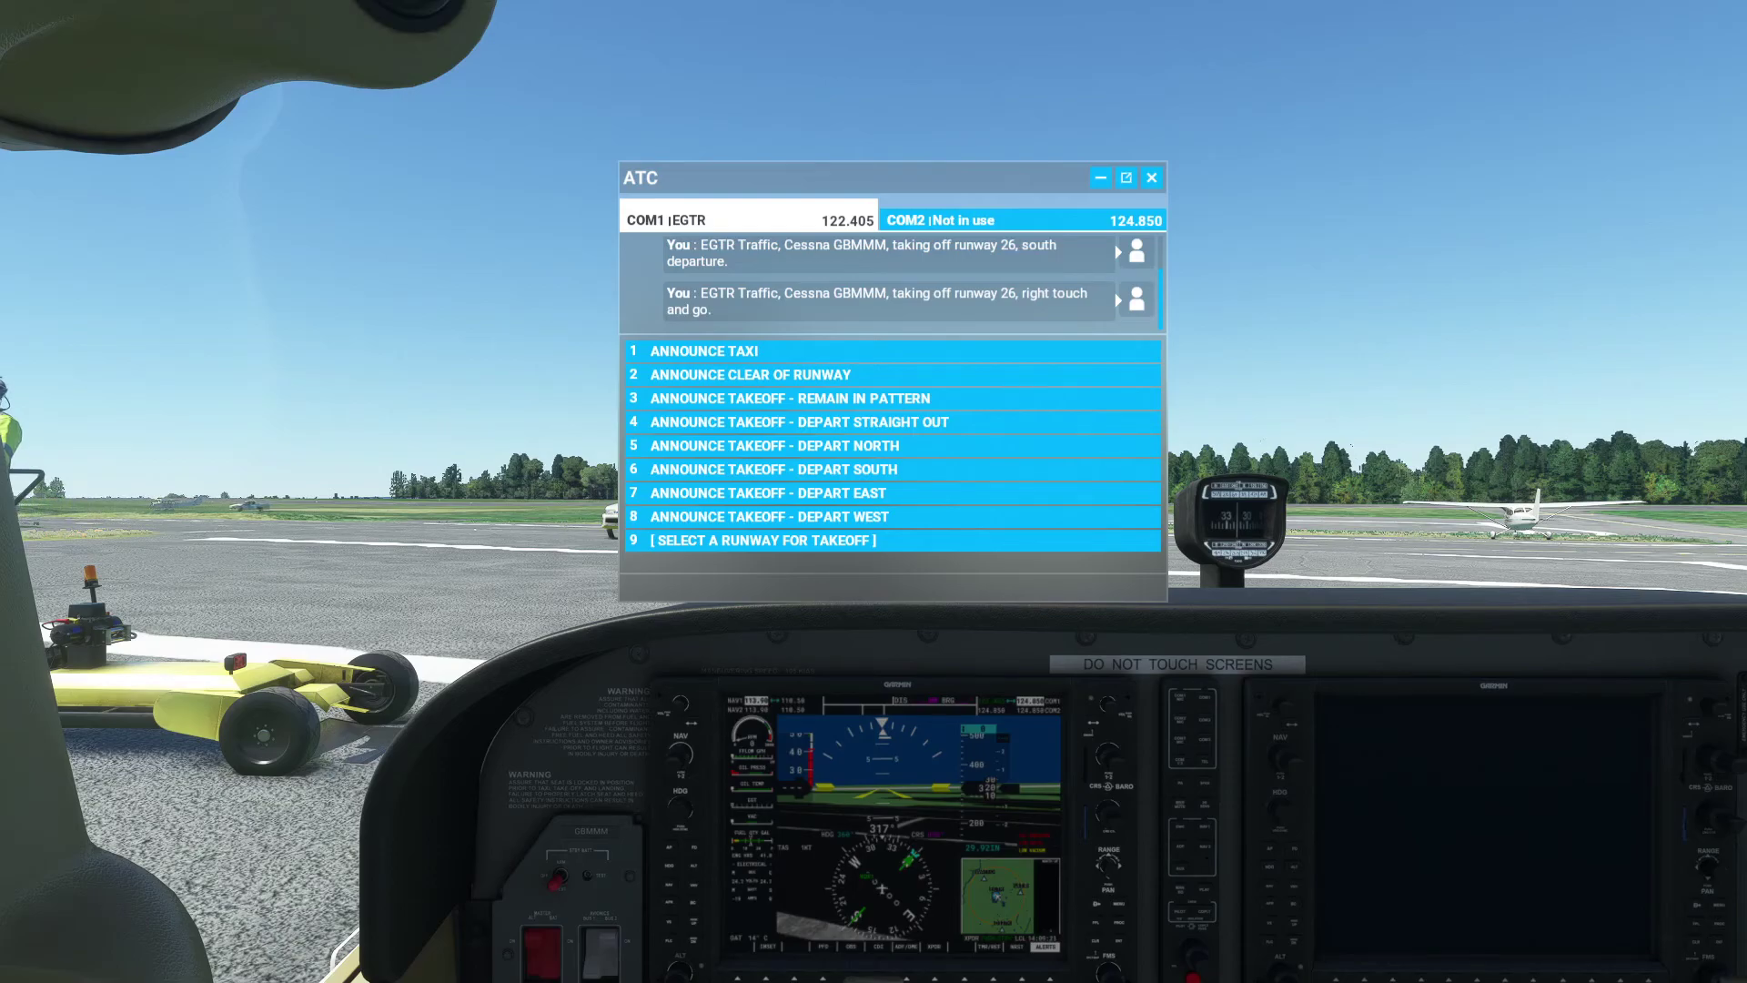
pyautogui.press('1')
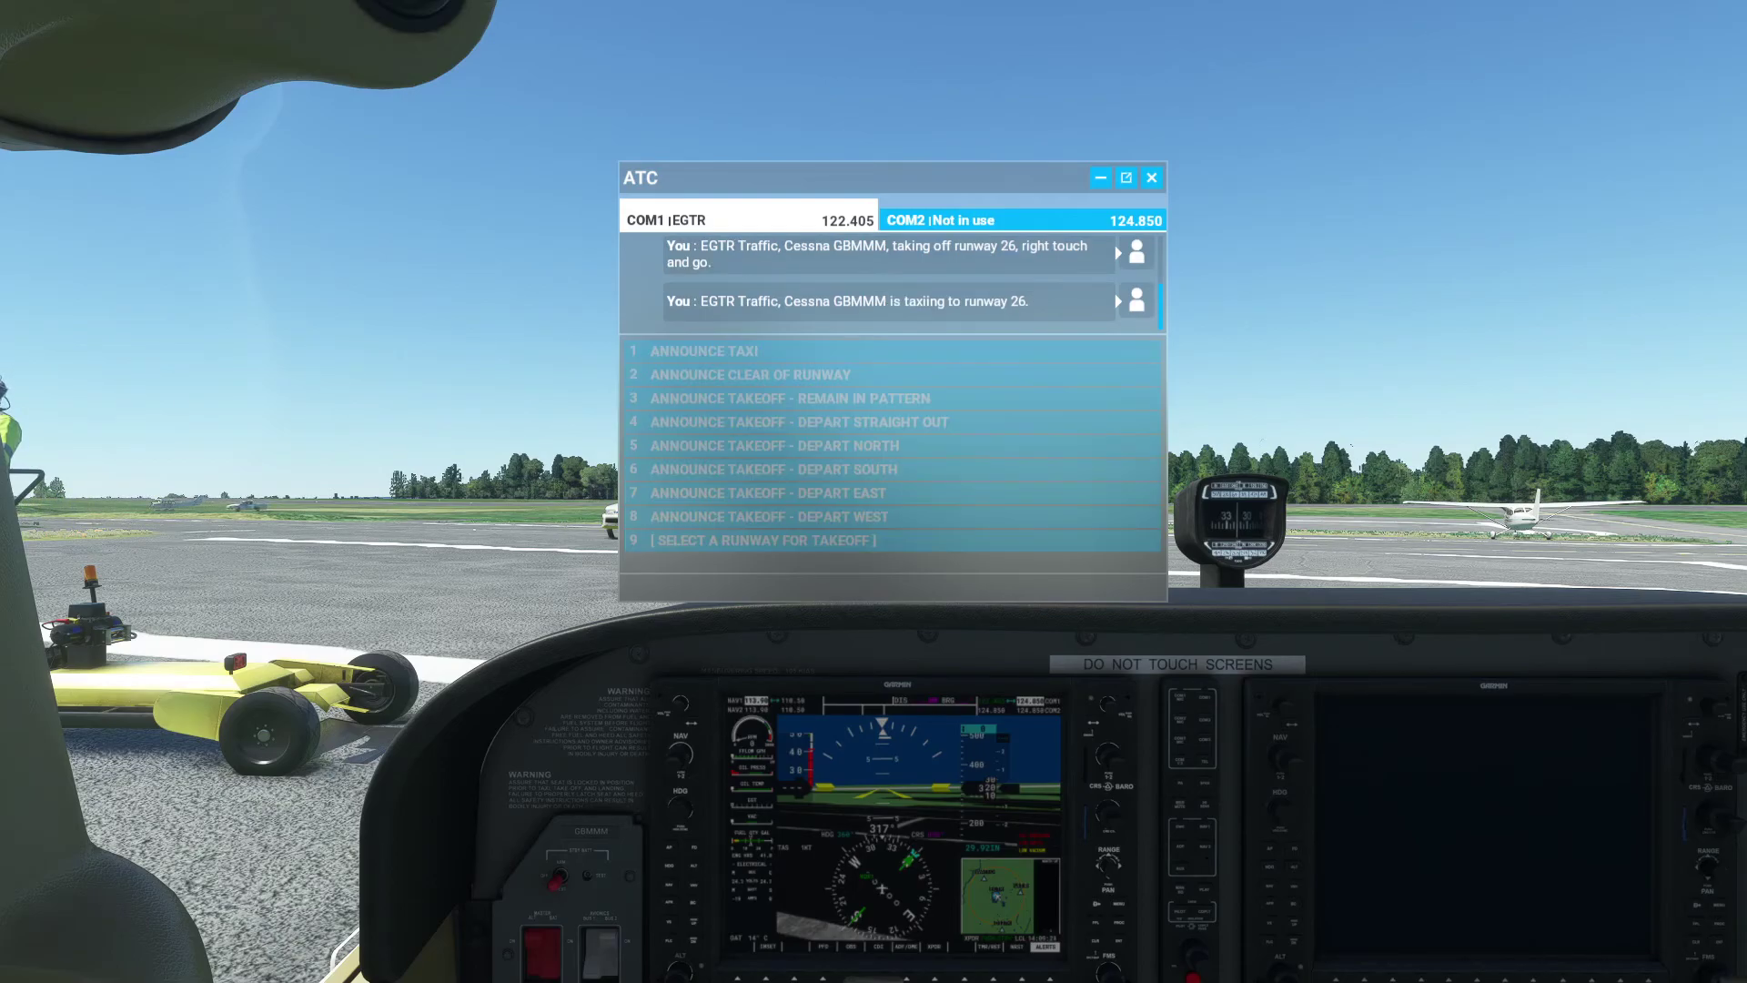